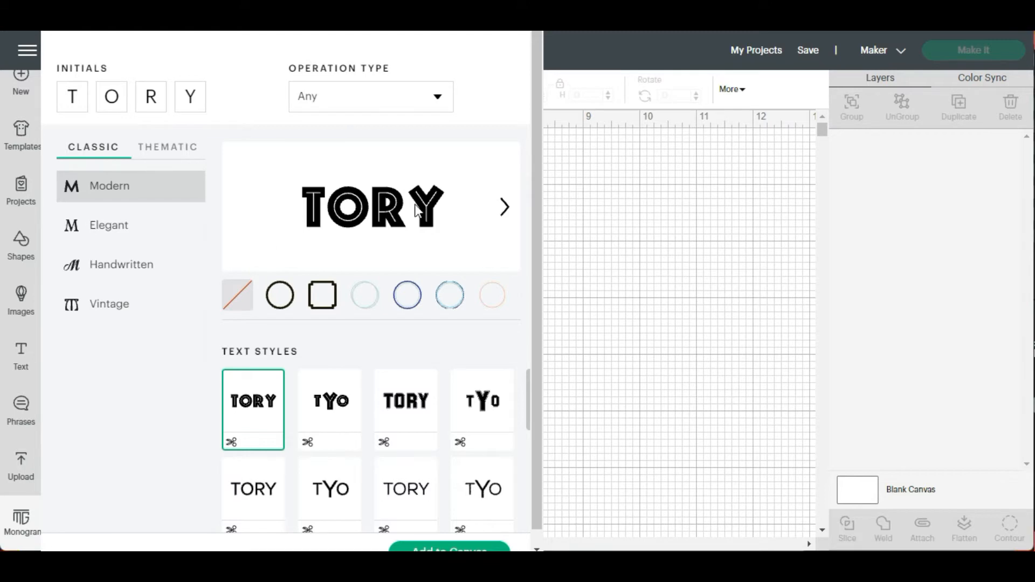
# - Set the monogram initials to TLB and clear the fourth initial
pyautogui.click(65, 99)
pyautogui.write('TLB')
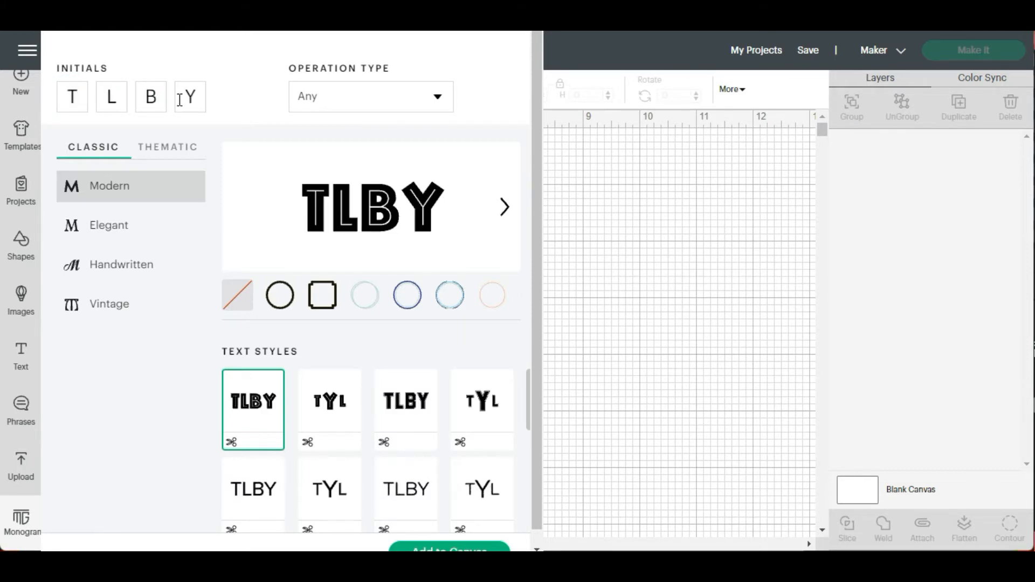
pyautogui.click(188, 99)
pyautogui.press('BackSpace')
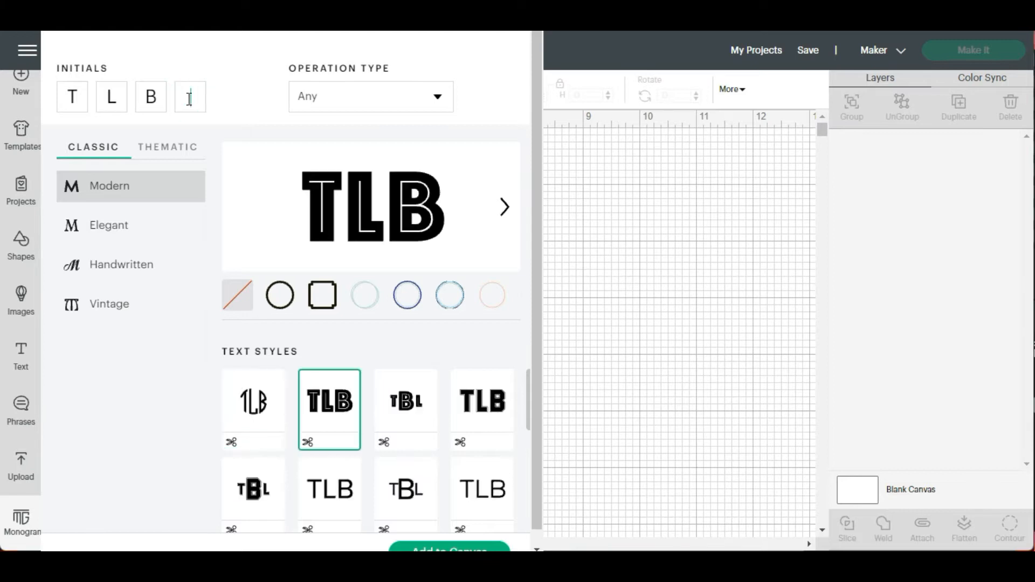
# - Try several Modern text styles on the TLB monogram, including the circular one and the one with an enlarged central B
pyautogui.click(255, 412)
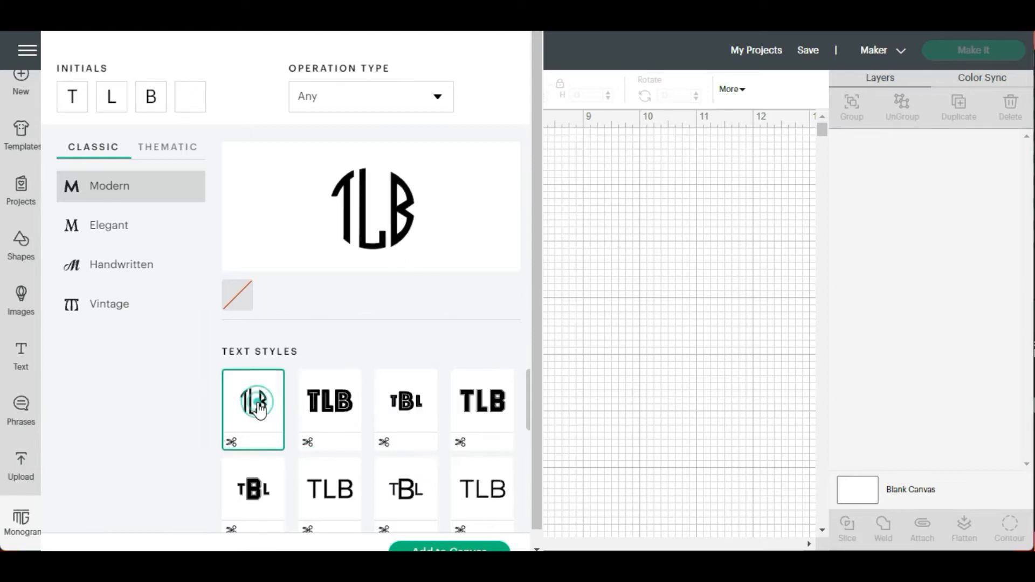
pyautogui.click(470, 413)
pyautogui.click(480, 490)
pyautogui.scroll(-2, 400, 491)
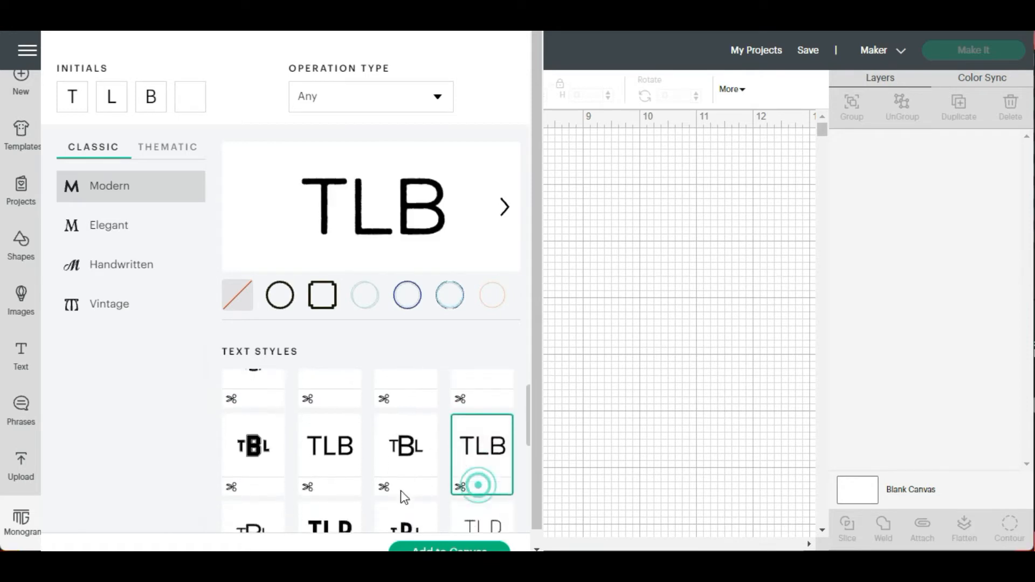
pyautogui.click(405, 408)
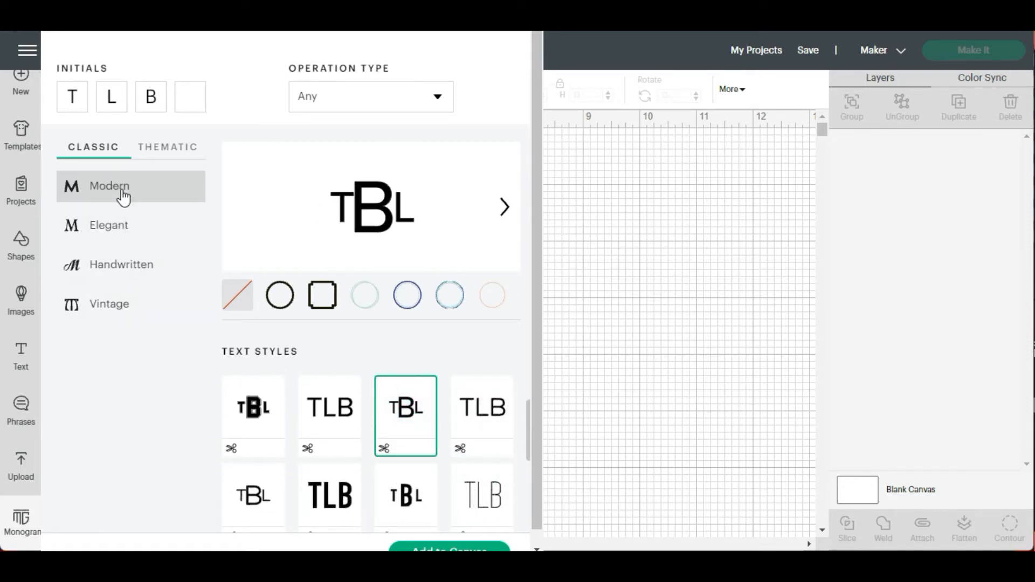
# - Try the Elegant, Handwritten and Vintage styles, and preview the black circle and notched square frames on the Vintage one
pyautogui.click(119, 225)
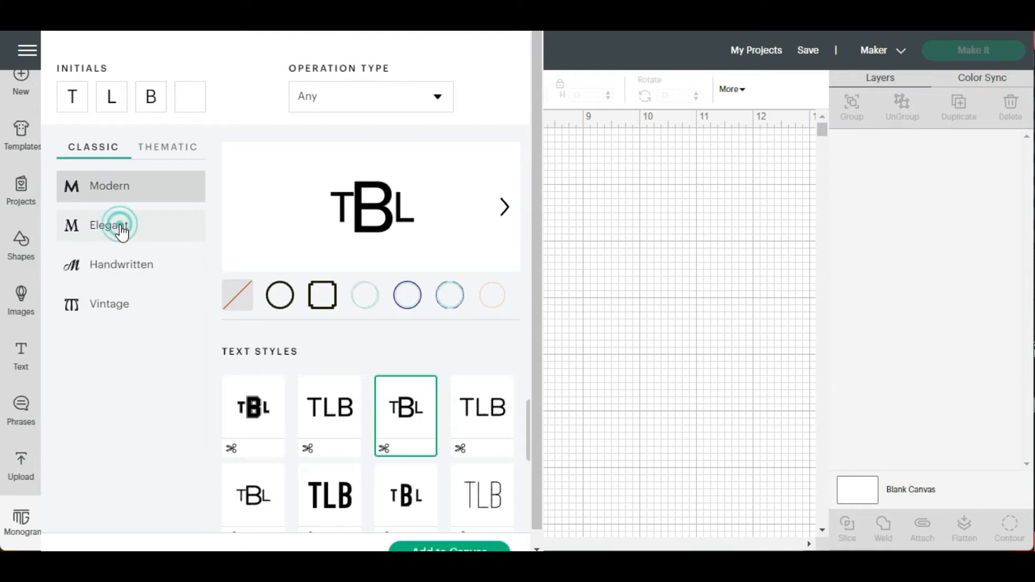
pyautogui.click(121, 267)
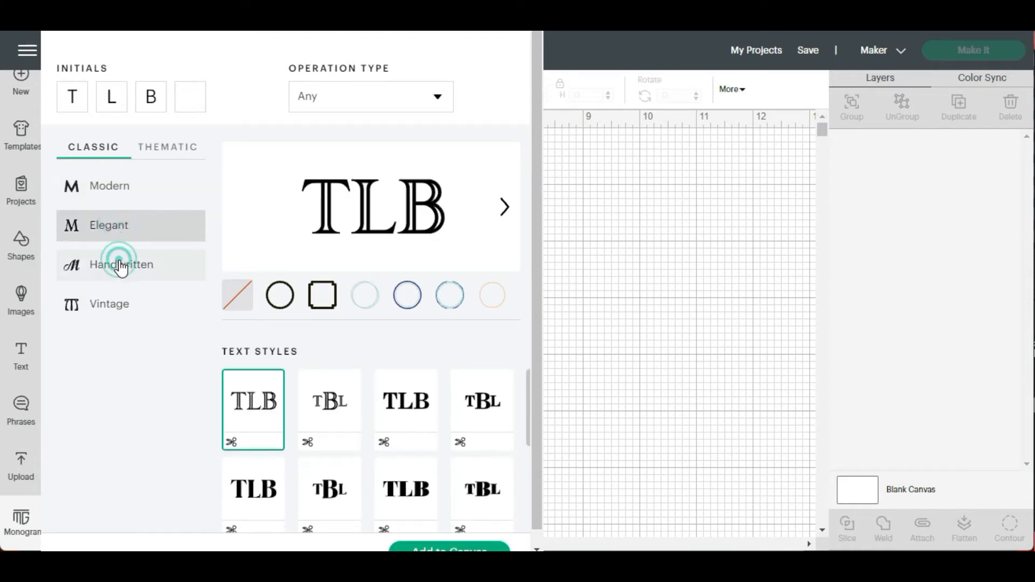
pyautogui.click(109, 310)
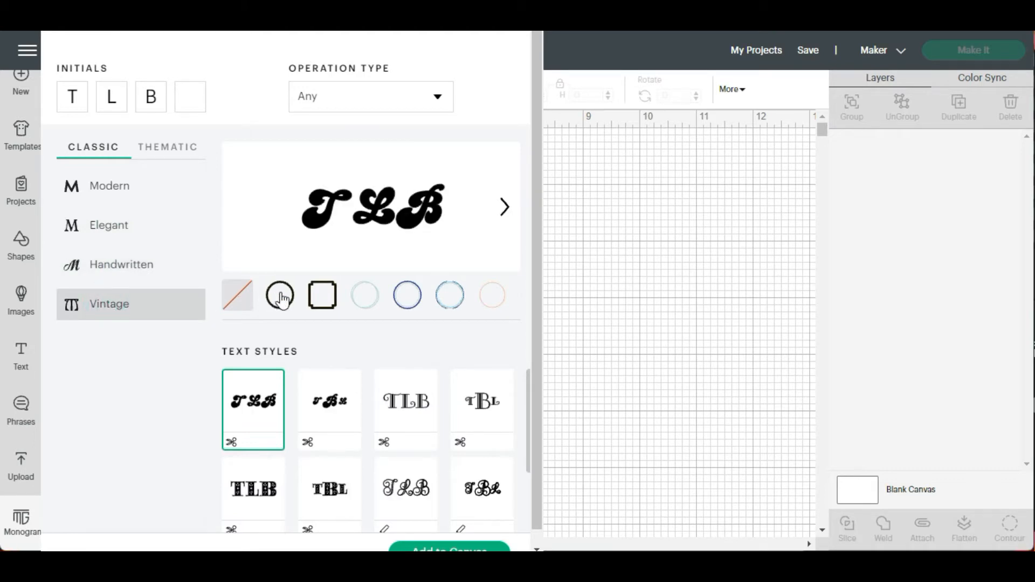
pyautogui.click(280, 297)
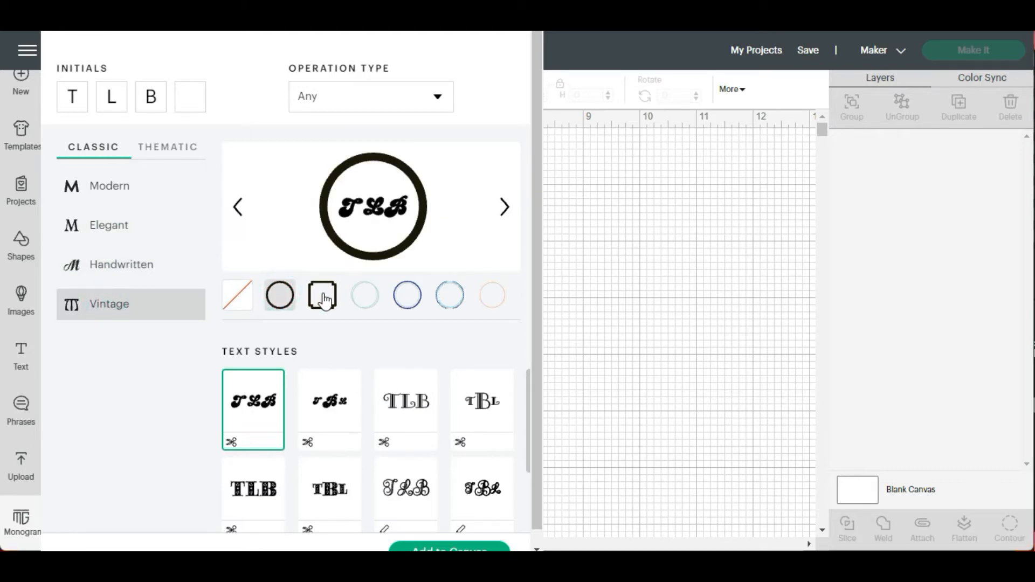
pyautogui.click(324, 298)
# - Choose the Elegant style with the dark blue double-circle frame and add the TLB monogram to the canvas
pyautogui.click(131, 228)
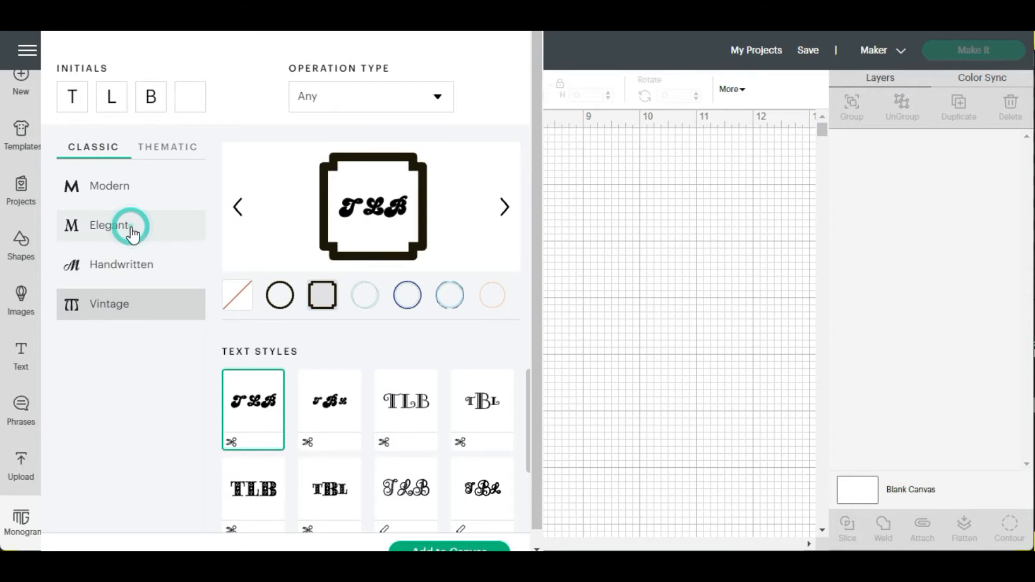
pyautogui.click(131, 229)
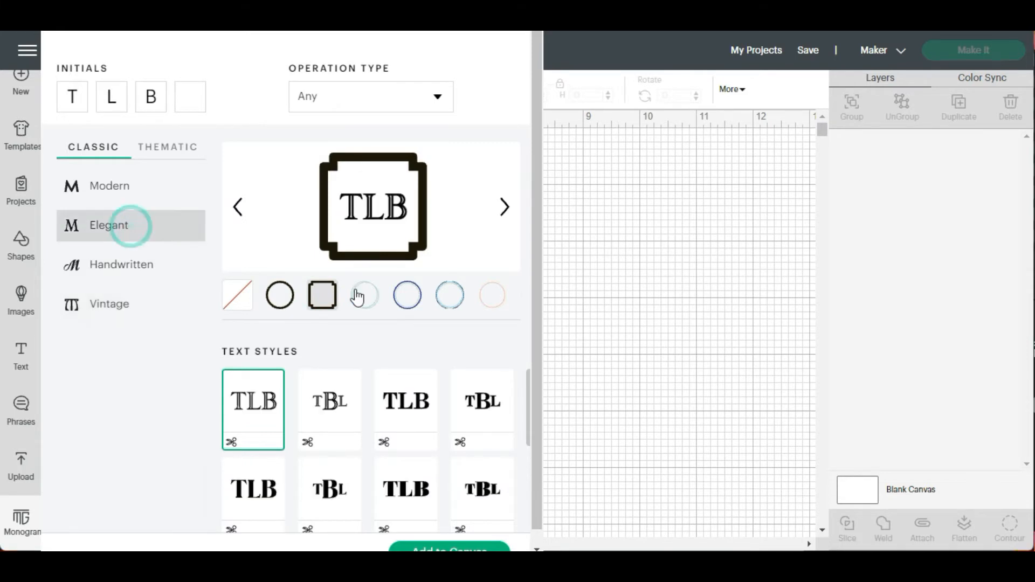
pyautogui.click(371, 297)
pyautogui.click(411, 302)
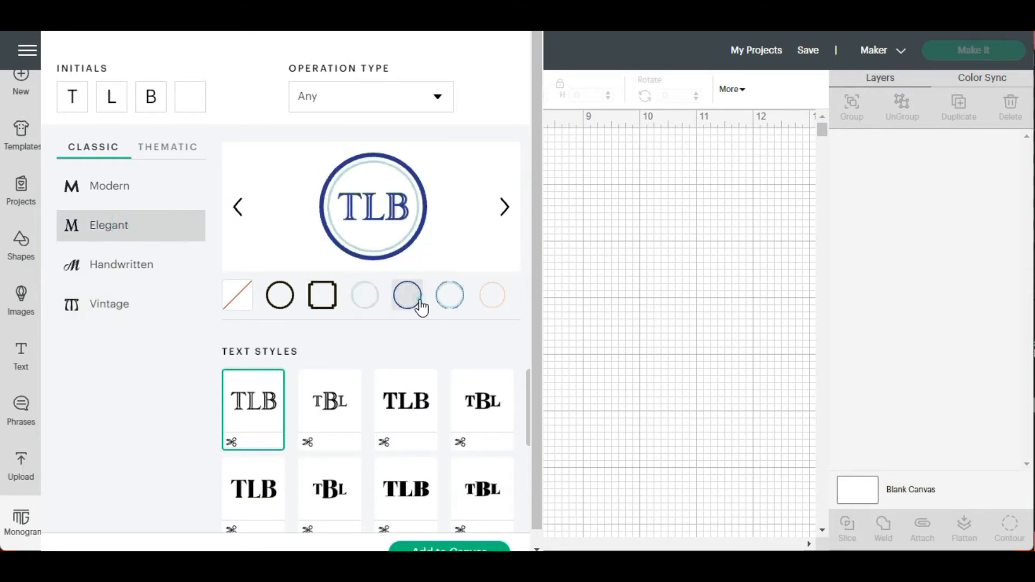
pyautogui.click(452, 548)
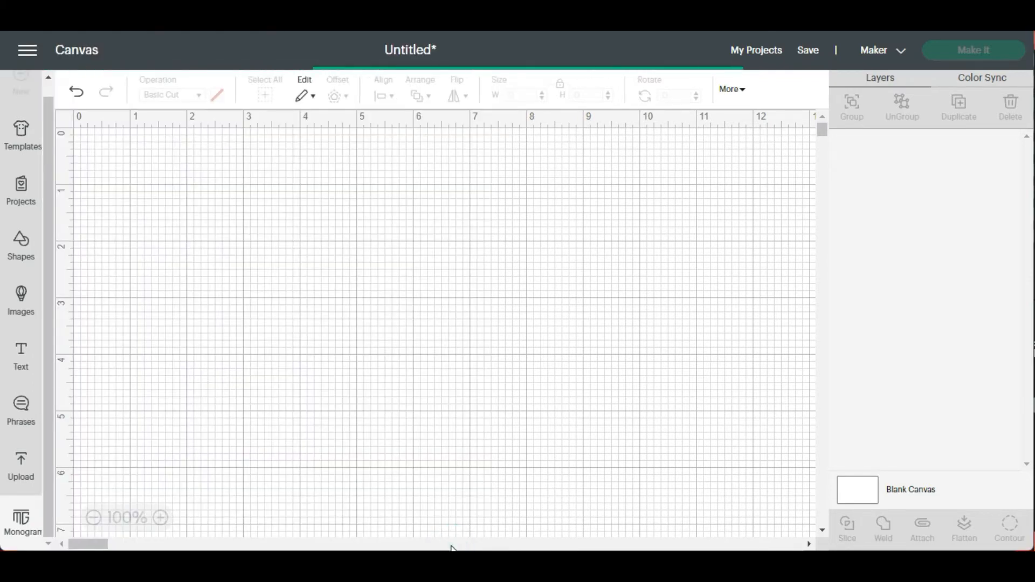
pyautogui.click(62, 120)
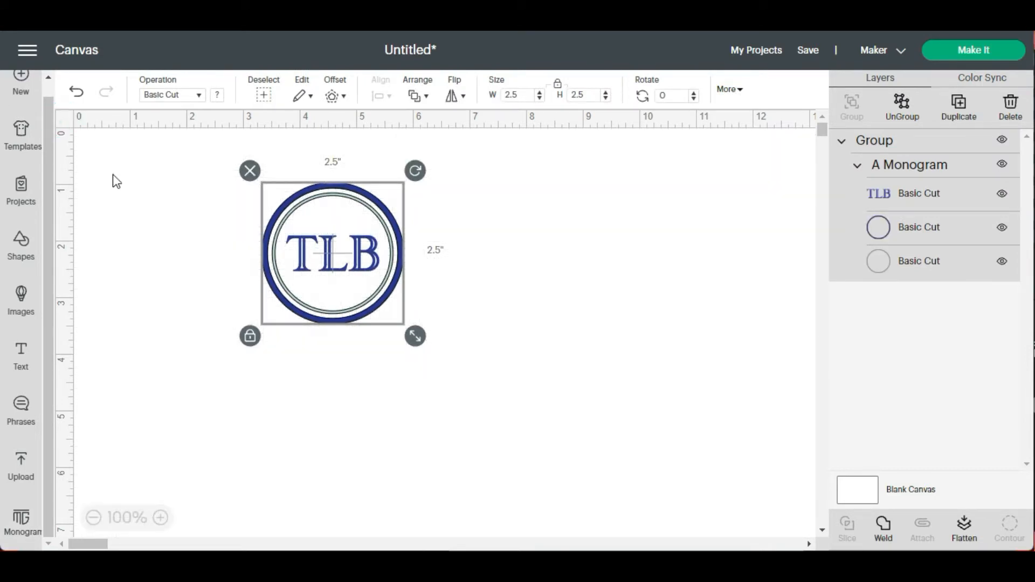
# - Try shifting the monogram slightly up and left and recolouring its outer ring layer medium green
pyautogui.click(343, 302)
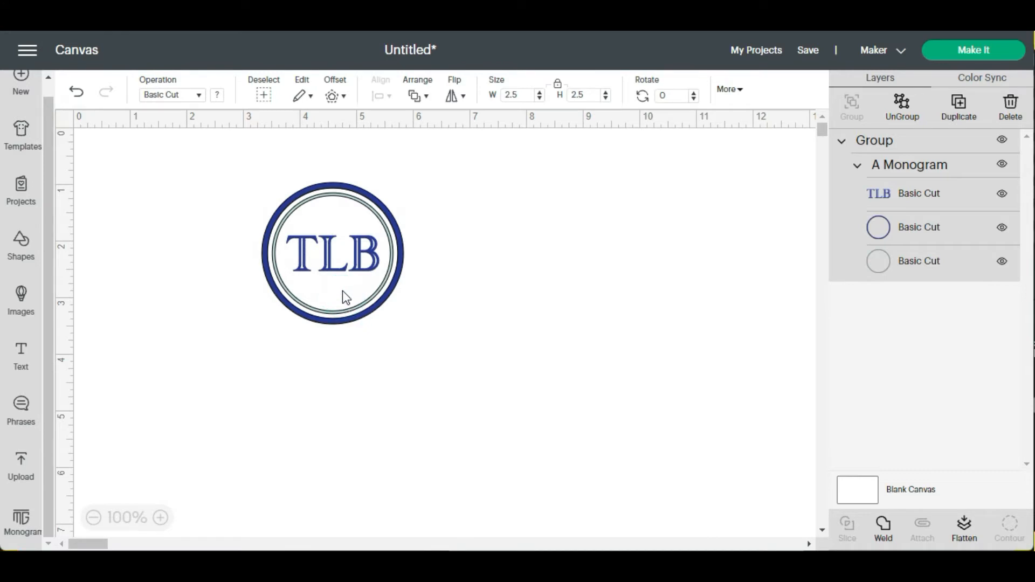
pyautogui.moveTo(333, 239); pyautogui.dragTo(300, 226)
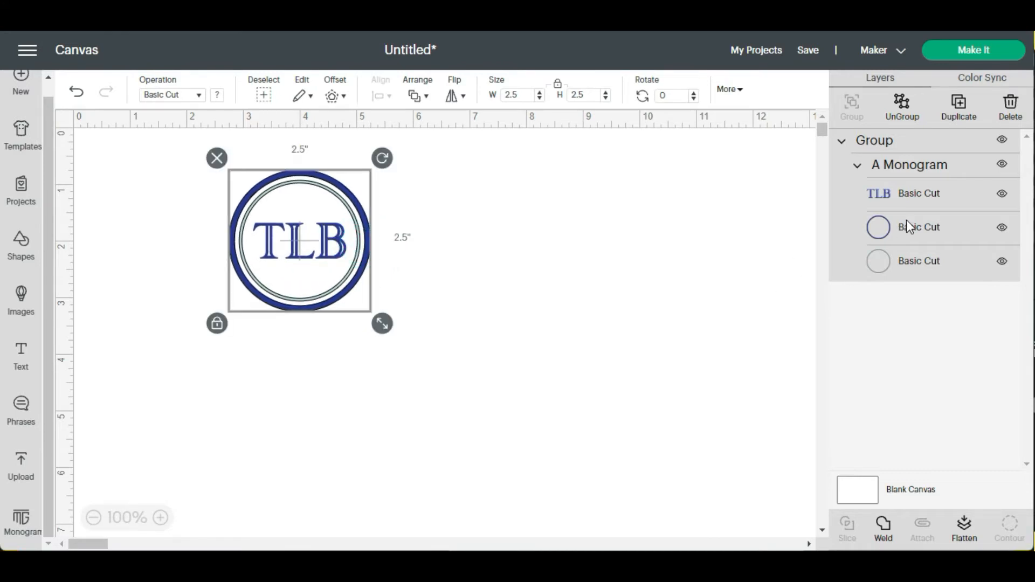
pyautogui.click(929, 227)
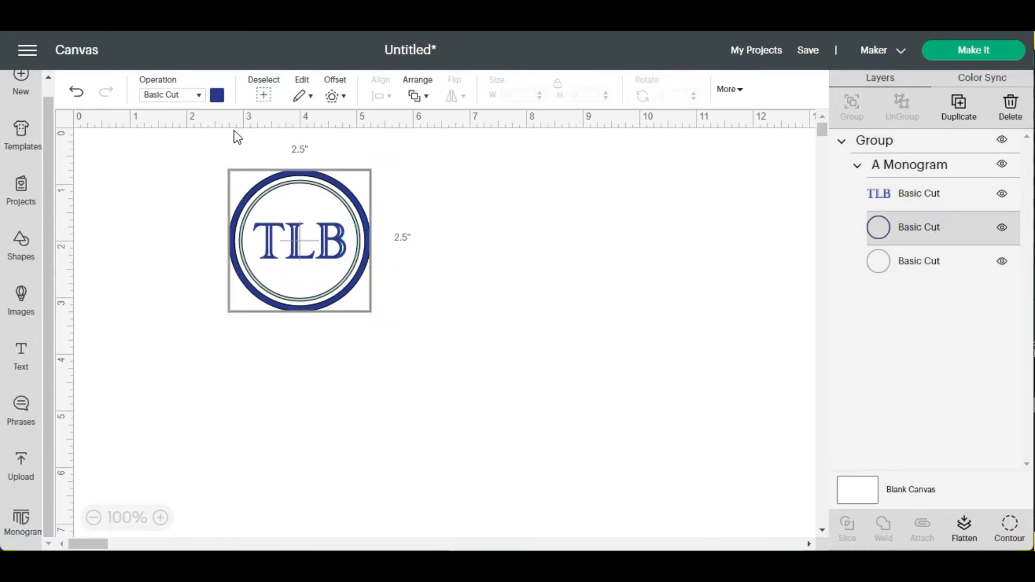
pyautogui.click(217, 95)
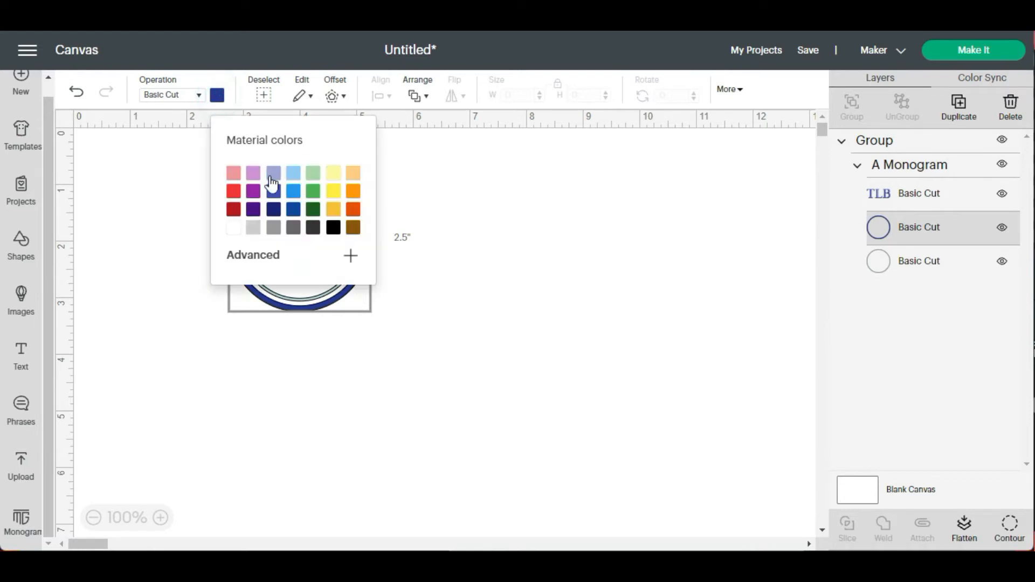
pyautogui.click(312, 192)
pyautogui.click(395, 339)
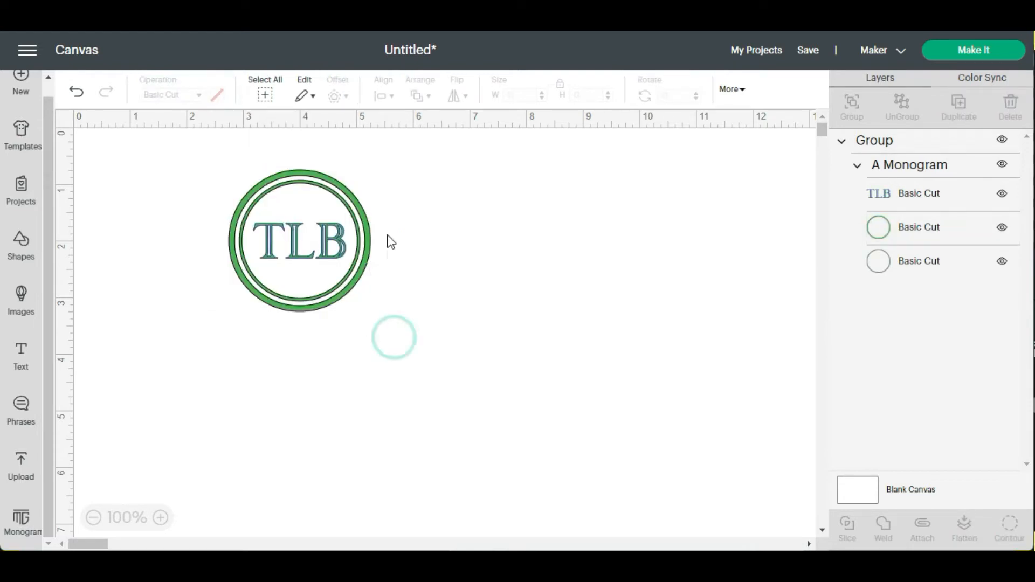
# - Try light purple on the TLB letters layer and undo the monogram's colour changes and move
pyautogui.click(918, 193)
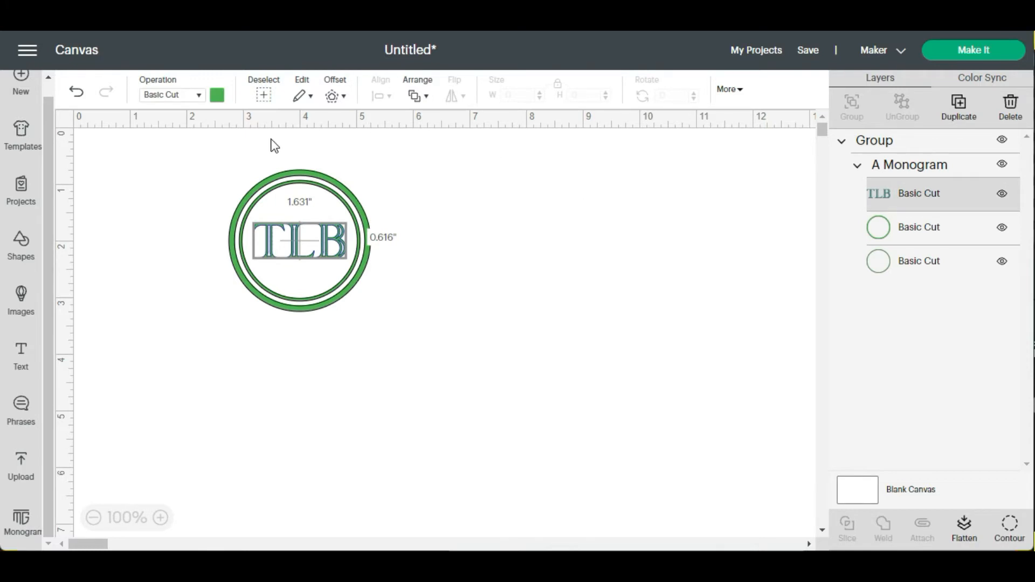
pyautogui.click(215, 98)
pyautogui.click(252, 188)
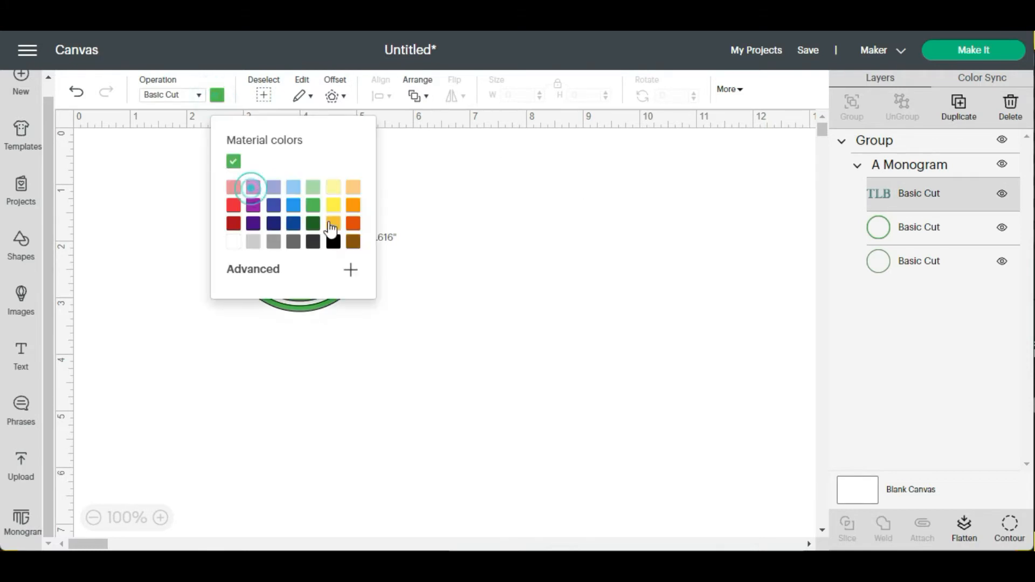
pyautogui.click(450, 308)
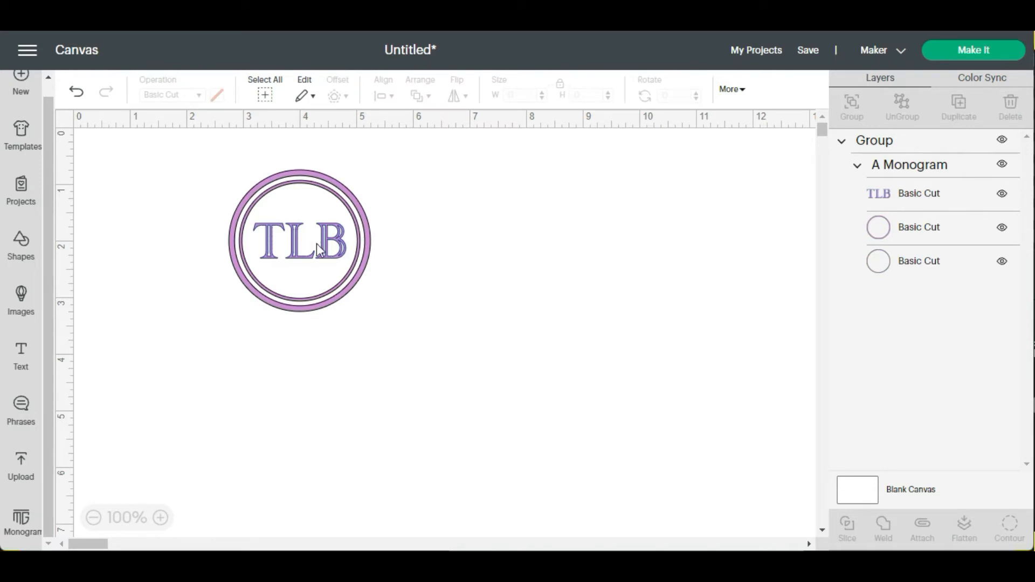
pyautogui.click(76, 97)
pyautogui.click(76, 96)
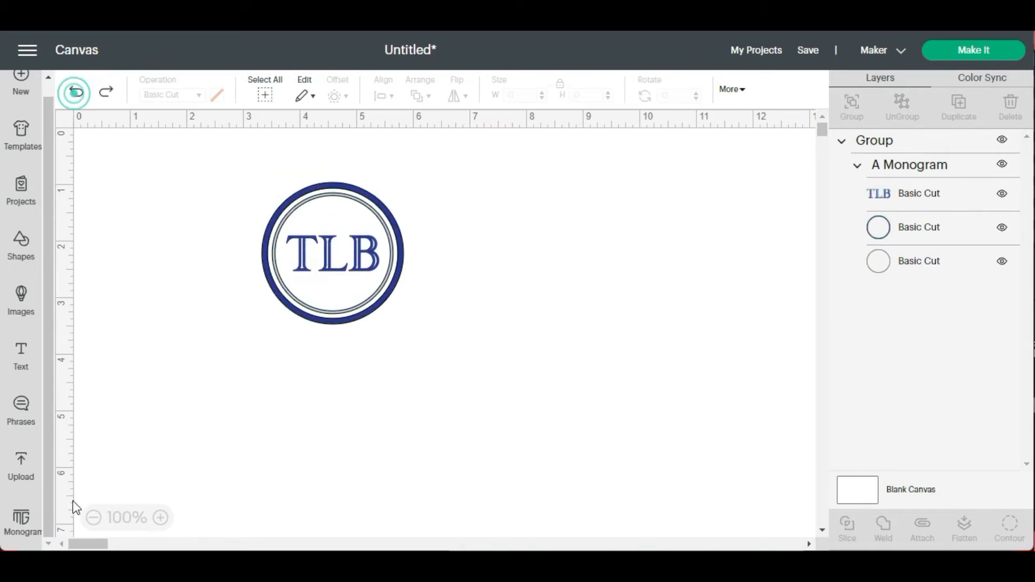
# - Start another TLB monogram, try the Cut operation type and set it to Cut + Draw
pyautogui.click(22, 517)
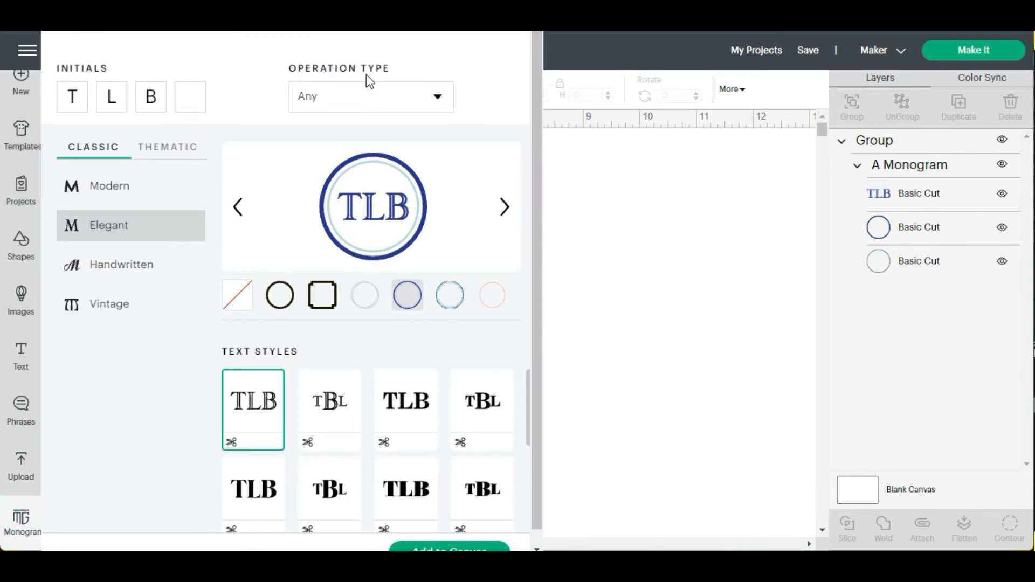
pyautogui.click(441, 100)
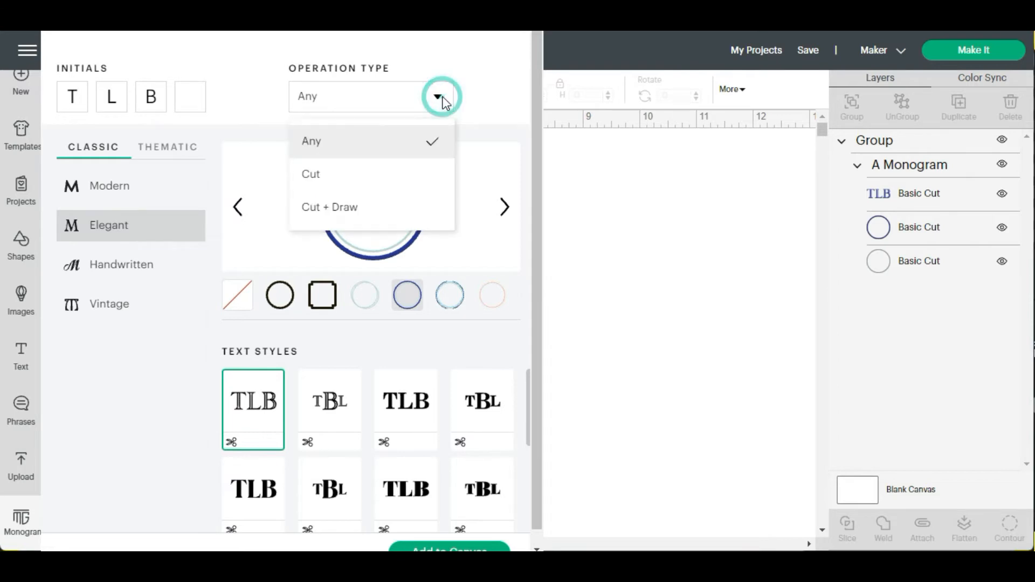
pyautogui.click(358, 178)
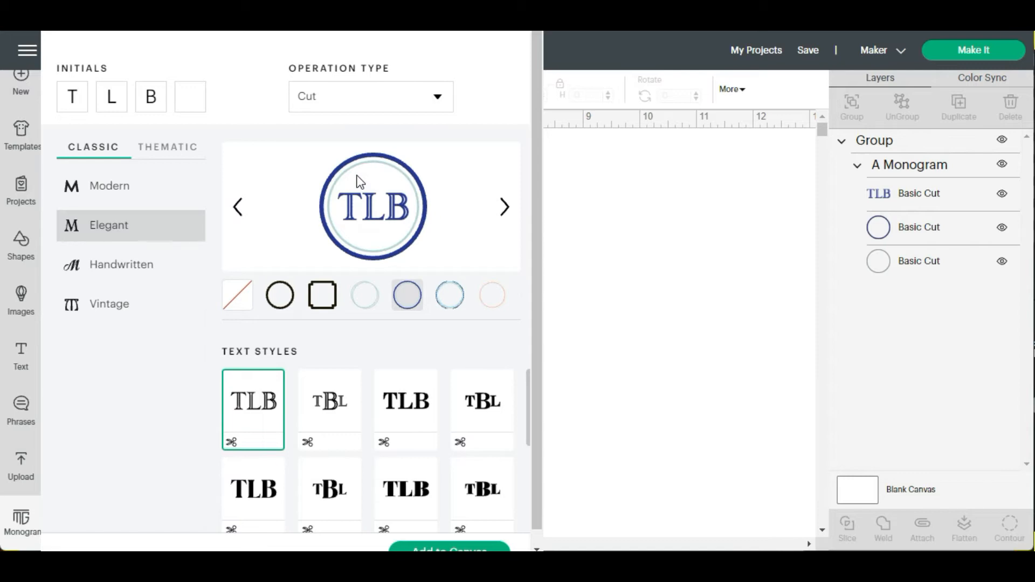
pyautogui.click(430, 98)
pyautogui.click(374, 201)
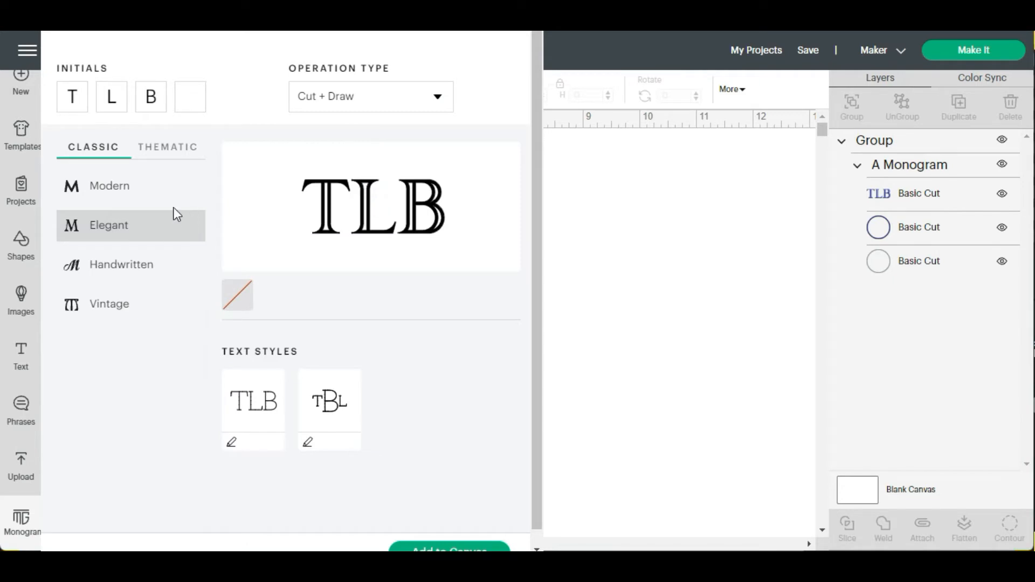
# - Add the thin-line Modern TLB monogram to the canvas and move the blue circle monogram clear to its right
pyautogui.click(135, 190)
pyautogui.click(135, 189)
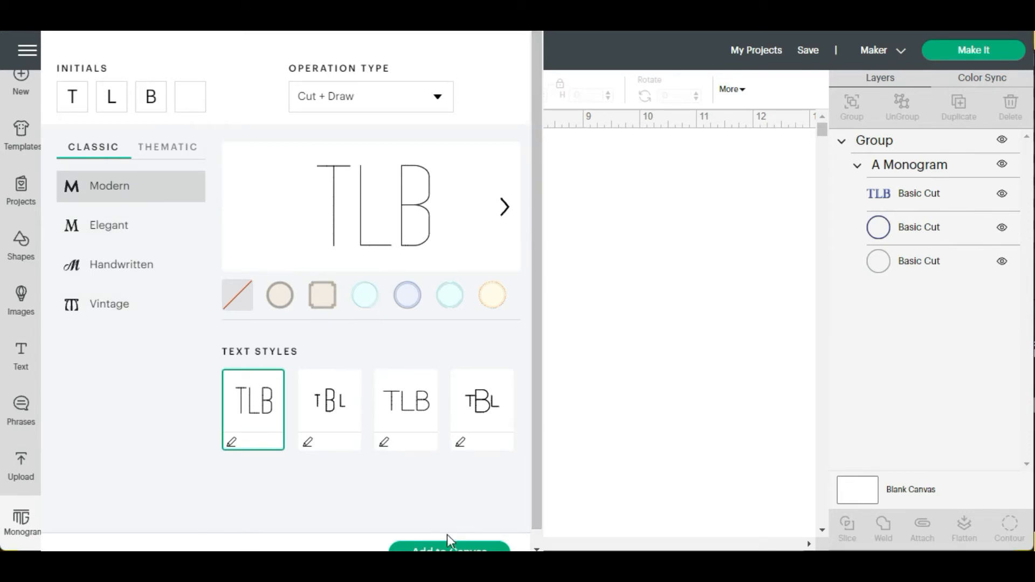
pyautogui.click(445, 550)
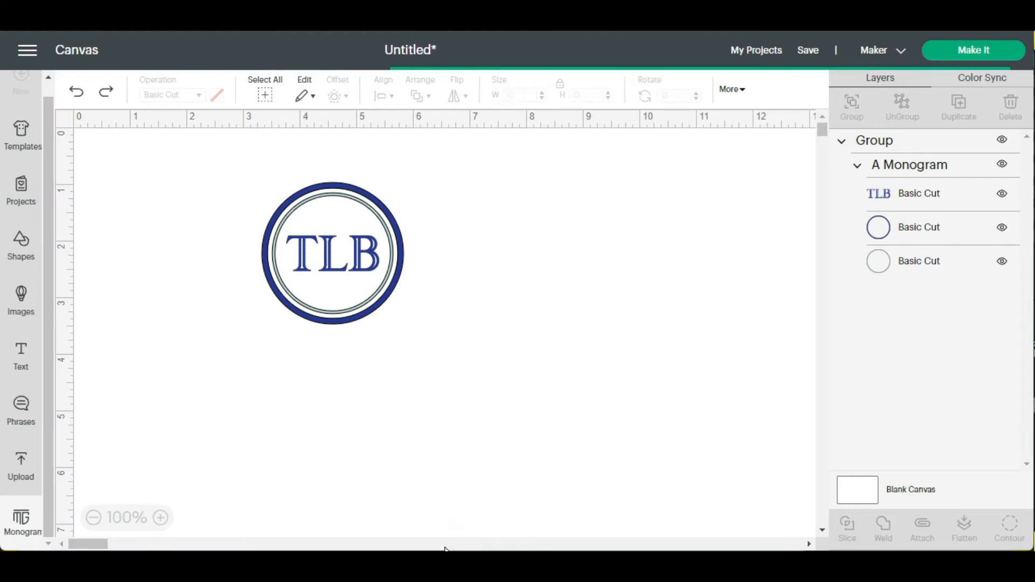
pyautogui.moveTo(377, 277); pyautogui.dragTo(591, 314)
# - Set the pen colour of the thin-line TLB monogram to Wine
pyautogui.click(256, 274)
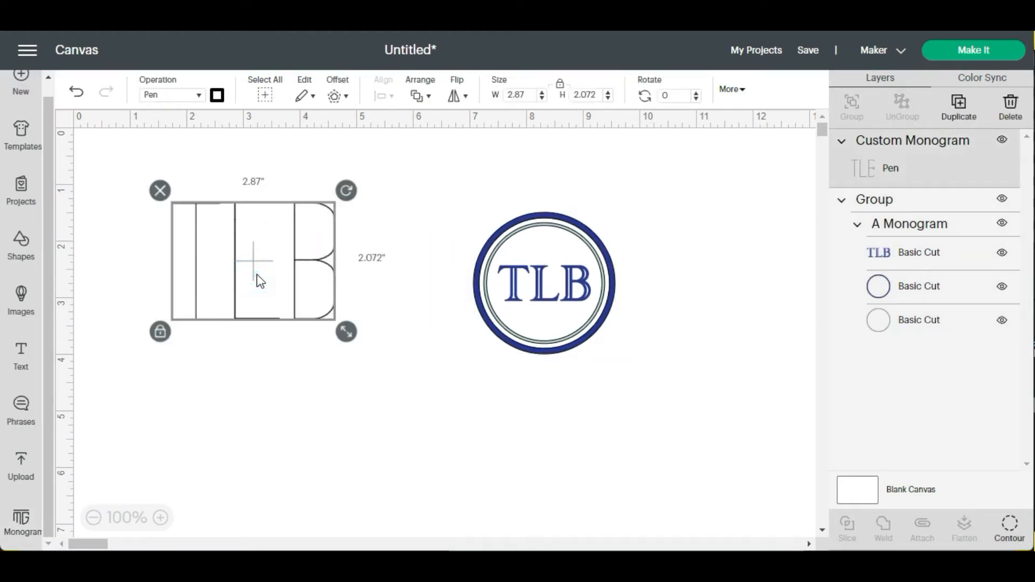
pyautogui.click(217, 96)
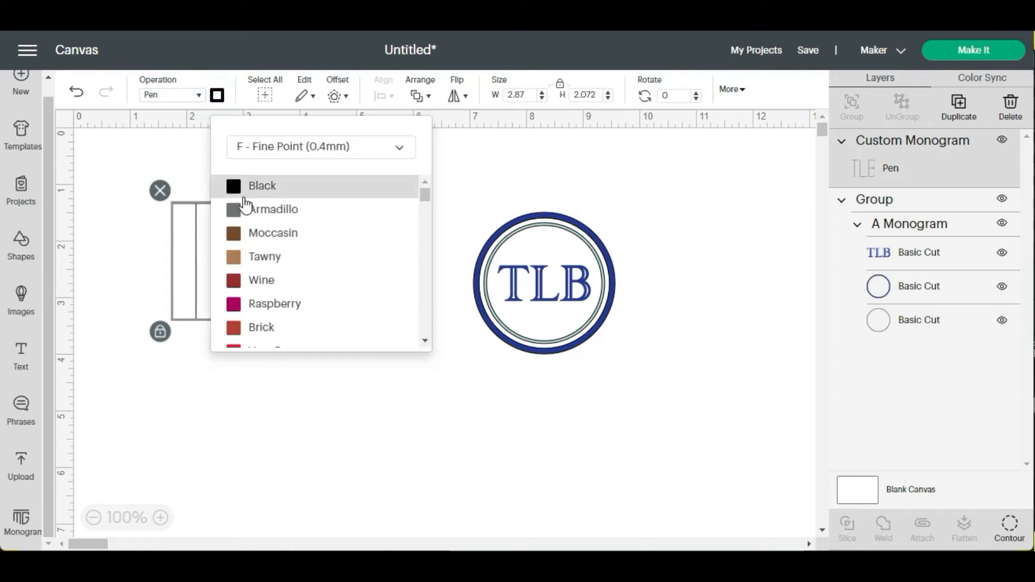
pyautogui.click(235, 282)
pyautogui.click(220, 395)
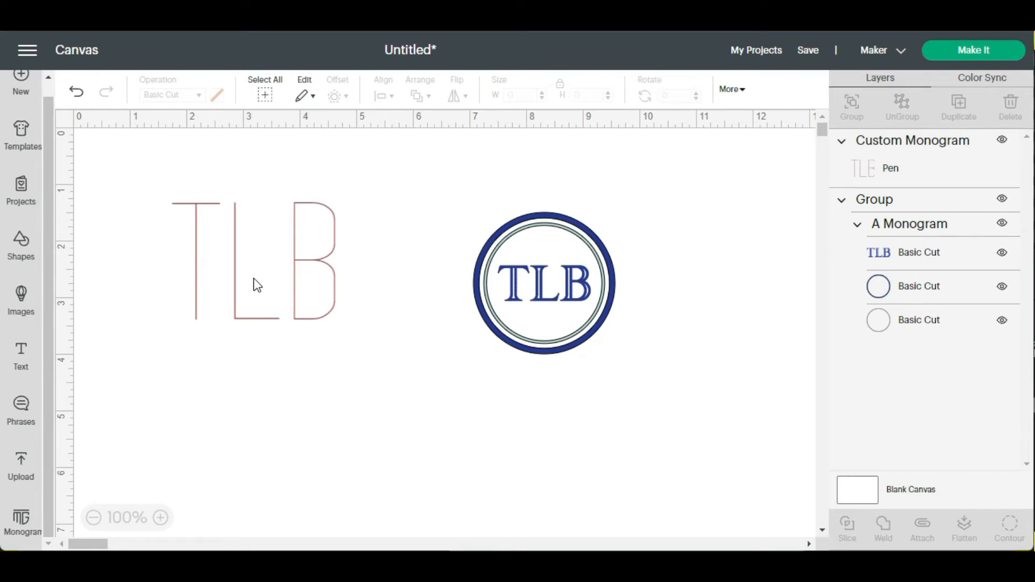
# - Start another TLB monogram with the Any operation type and the thematic Botanical frame styles
pyautogui.click(20, 519)
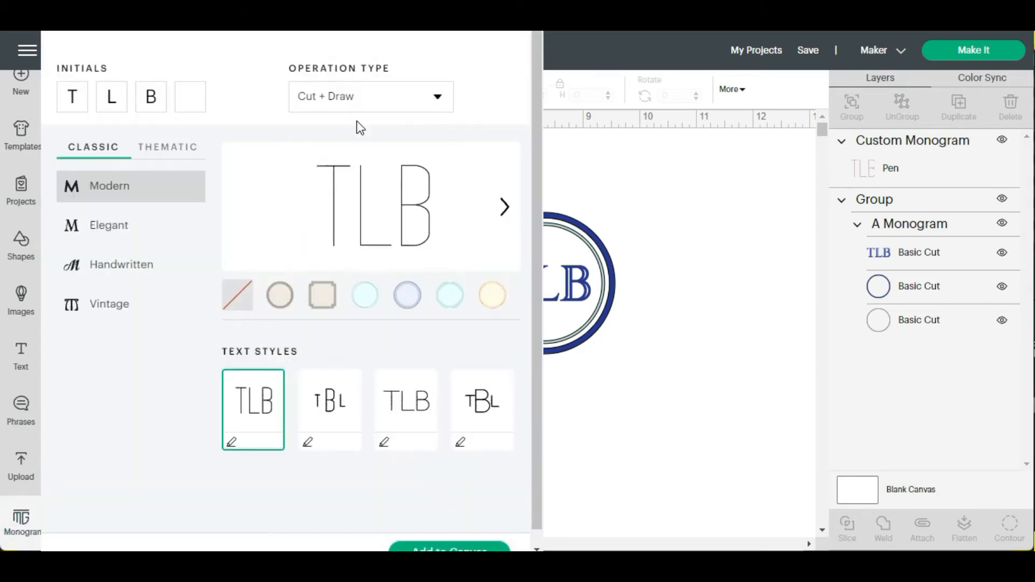
pyautogui.click(357, 96)
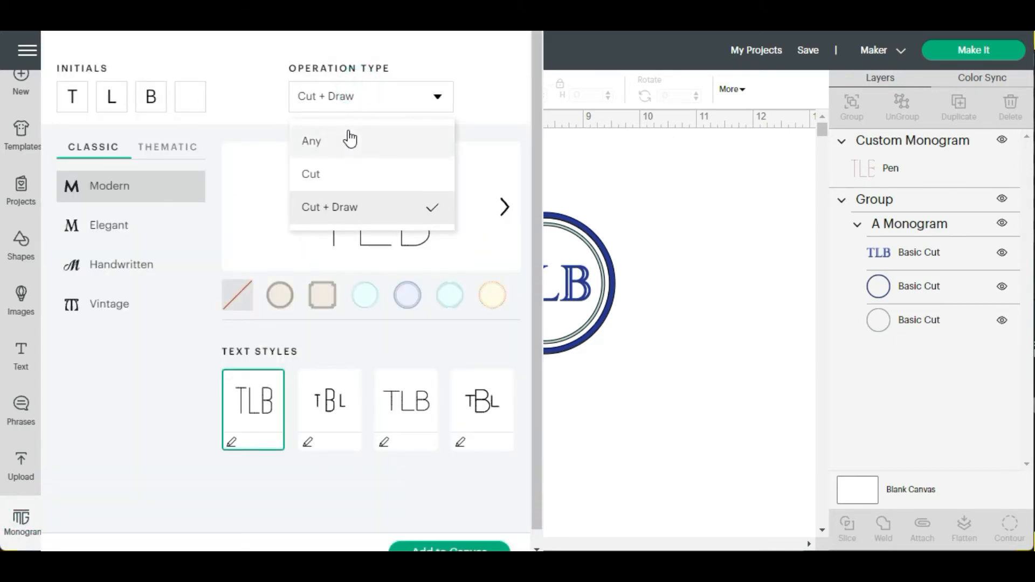
pyautogui.click(172, 152)
pyautogui.click(128, 183)
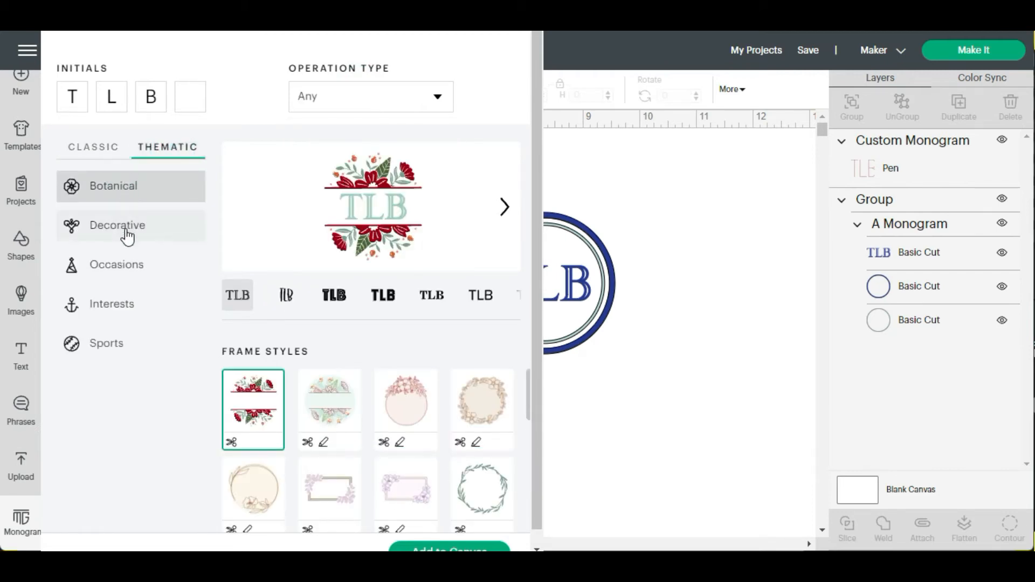
# - Try the next three text styles on the red floral Botanical frame, ending on the fourth, bold block style
pyautogui.click(504, 207)
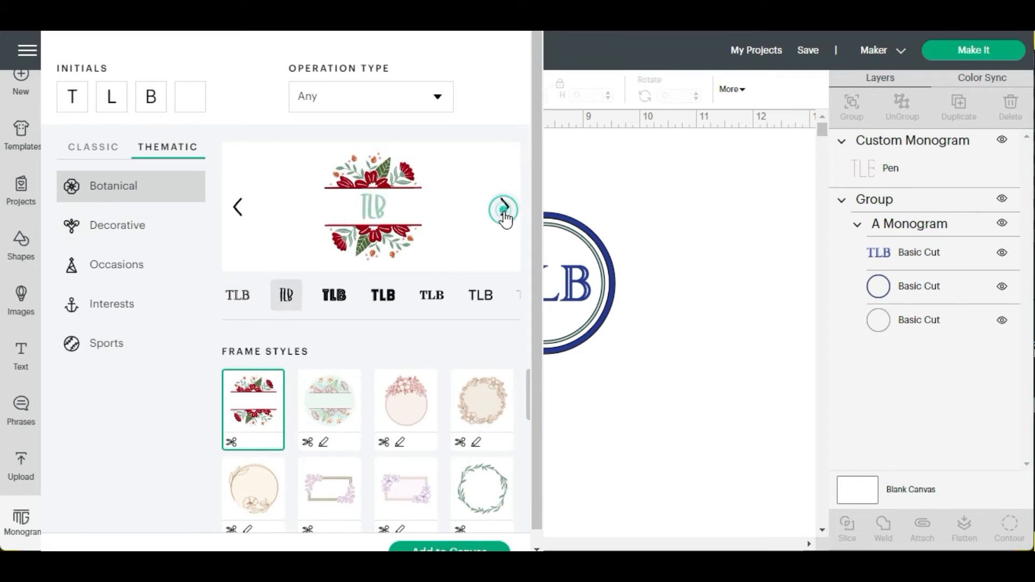
pyautogui.click(505, 207)
pyautogui.click(504, 216)
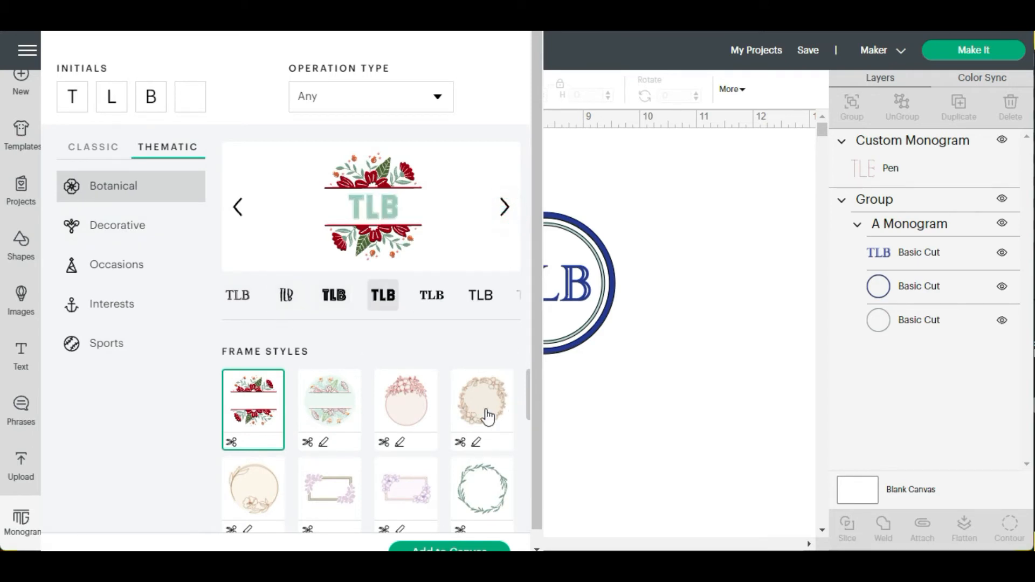
# - Try other Botanical frames, including the mint-backed floral, the pink floral circle, the green leaf wreath and the open laurel branches
pyautogui.click(331, 419)
pyautogui.click(388, 416)
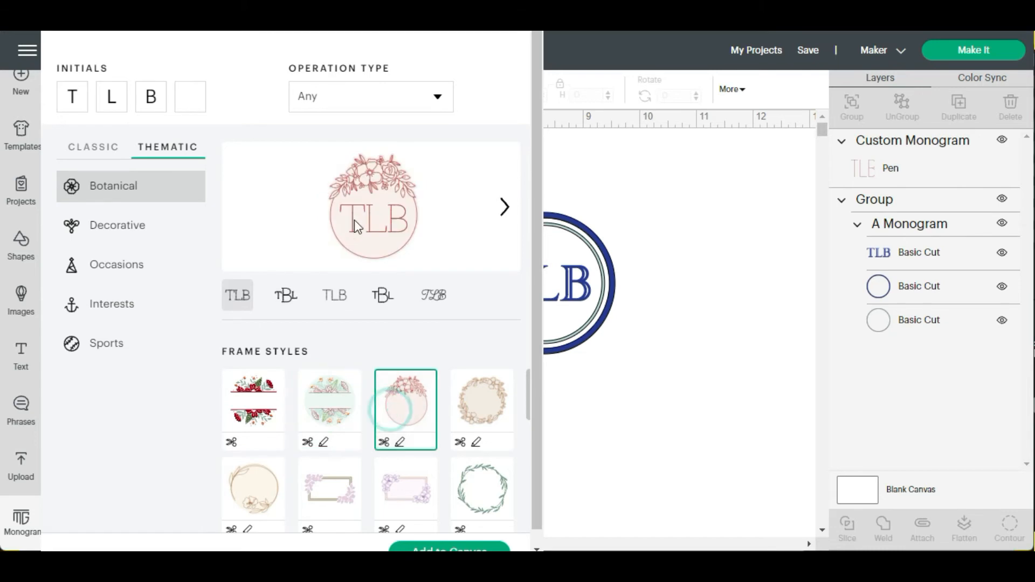
pyautogui.click(325, 431)
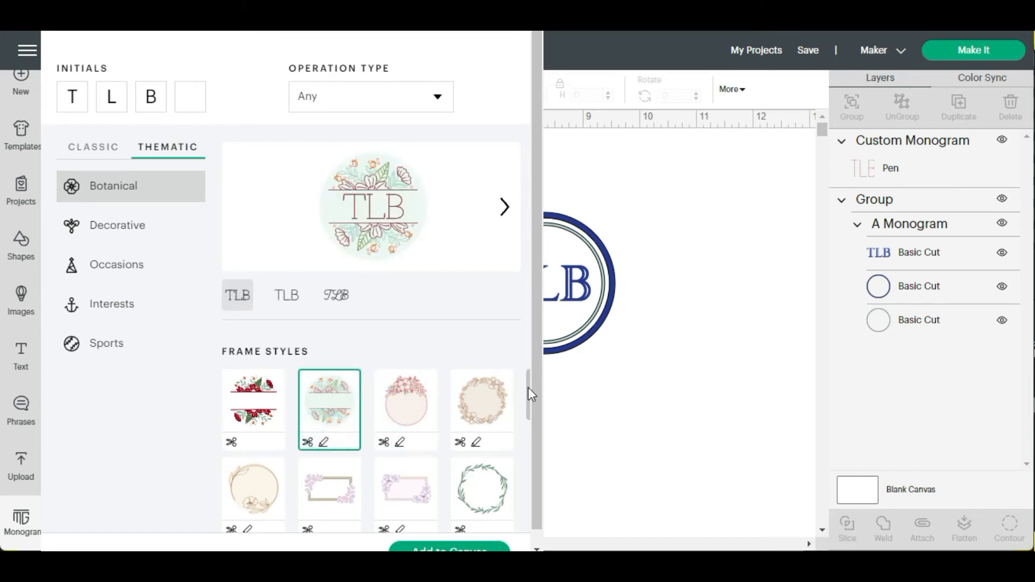
pyautogui.moveTo(528, 391); pyautogui.dragTo(539, 442)
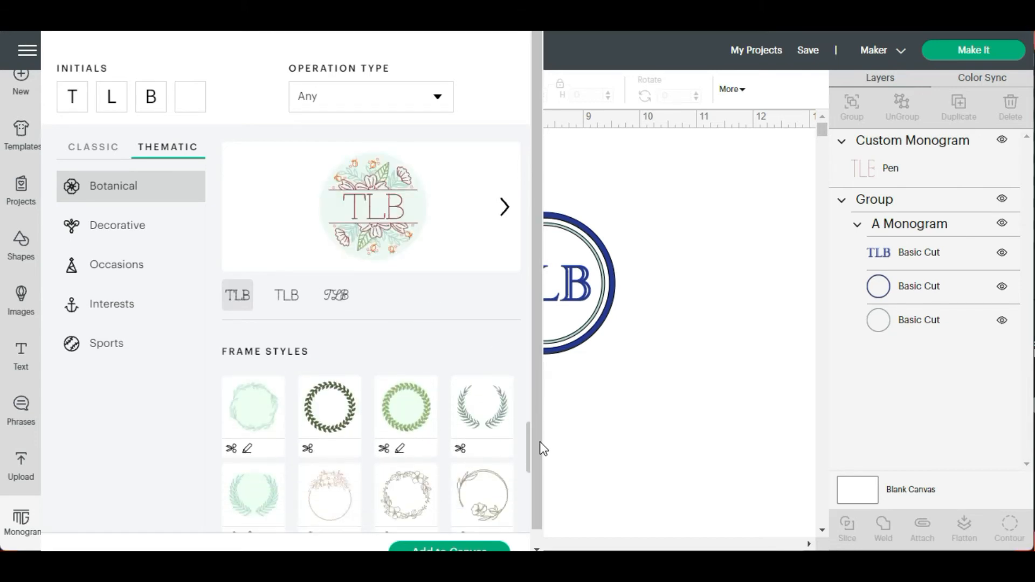
pyautogui.click(409, 418)
pyautogui.click(475, 407)
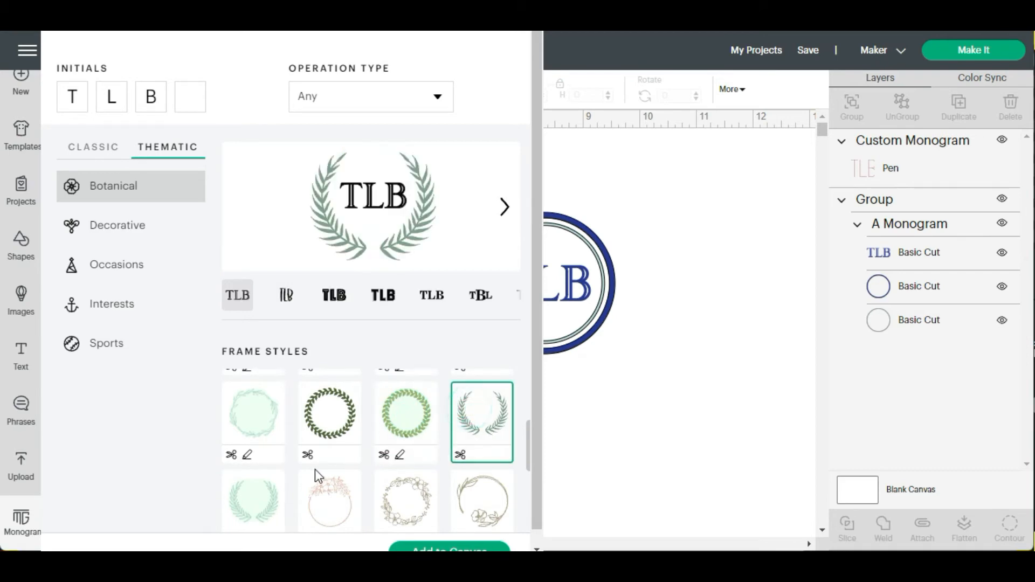
# - Try thematic Decorative frames on the monogram, including the open and filled arrow circles, the filled sunburst and the pine-tree shield
pyautogui.click(139, 231)
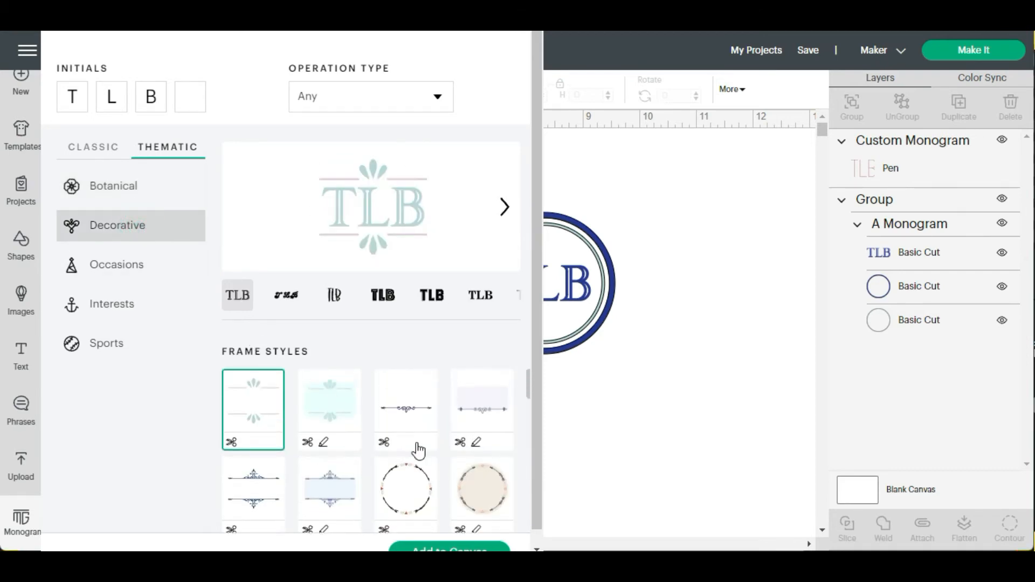
pyautogui.moveTo(529, 387); pyautogui.dragTo(529, 401)
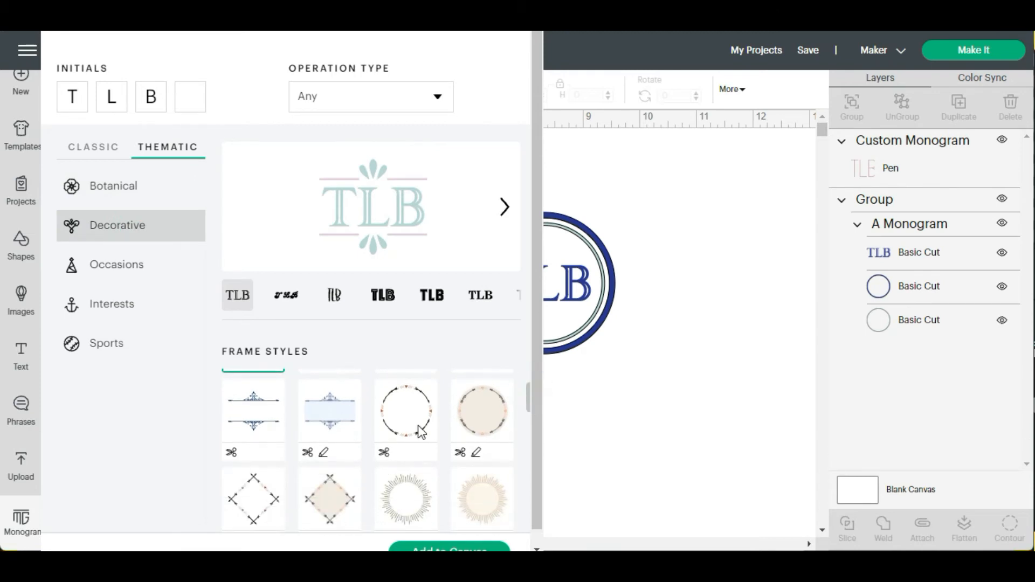
pyautogui.click(352, 413)
pyautogui.click(402, 408)
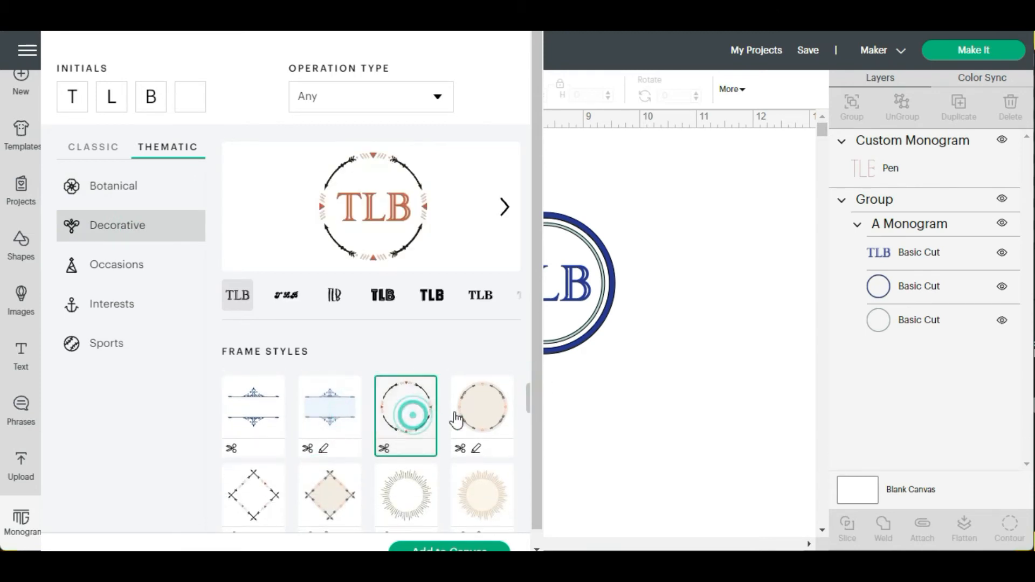
pyautogui.click(481, 420)
pyautogui.click(475, 492)
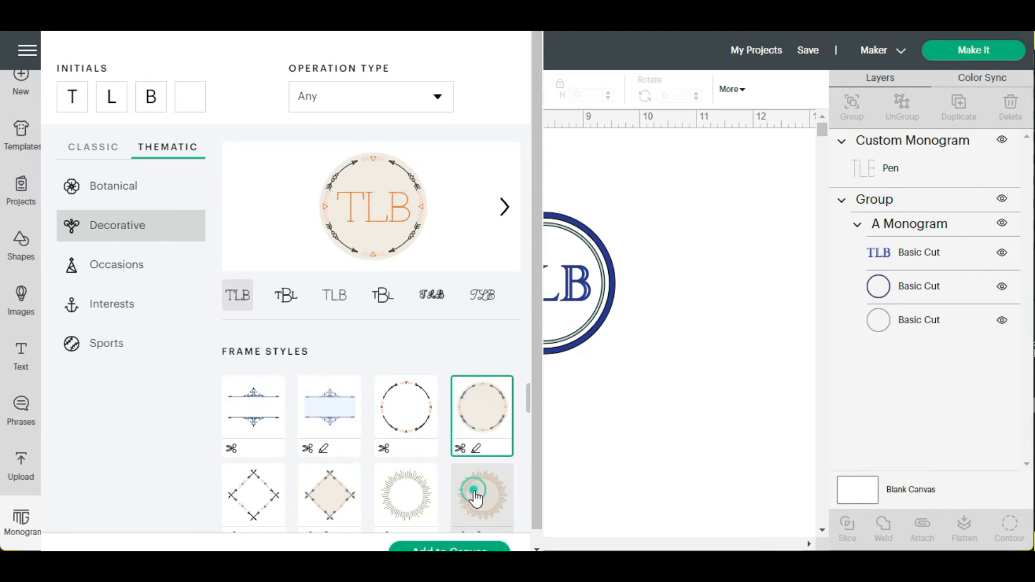
pyautogui.moveTo(529, 409); pyautogui.dragTo(529, 473)
pyautogui.click(483, 399)
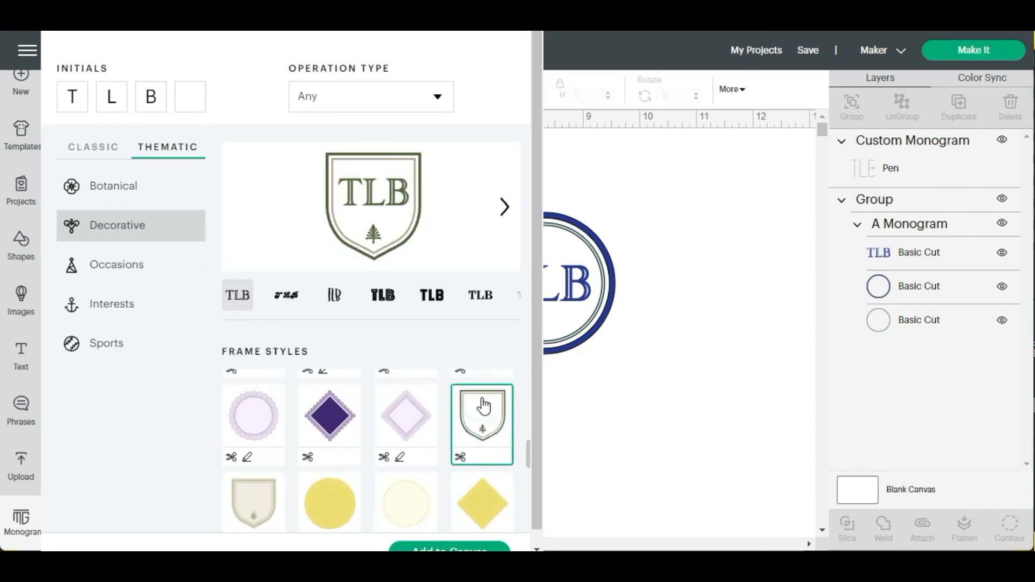
# - Try thematic Occasions frames on the monogram, including the diamond ring, cupcake, apple and shamrock
pyautogui.click(156, 269)
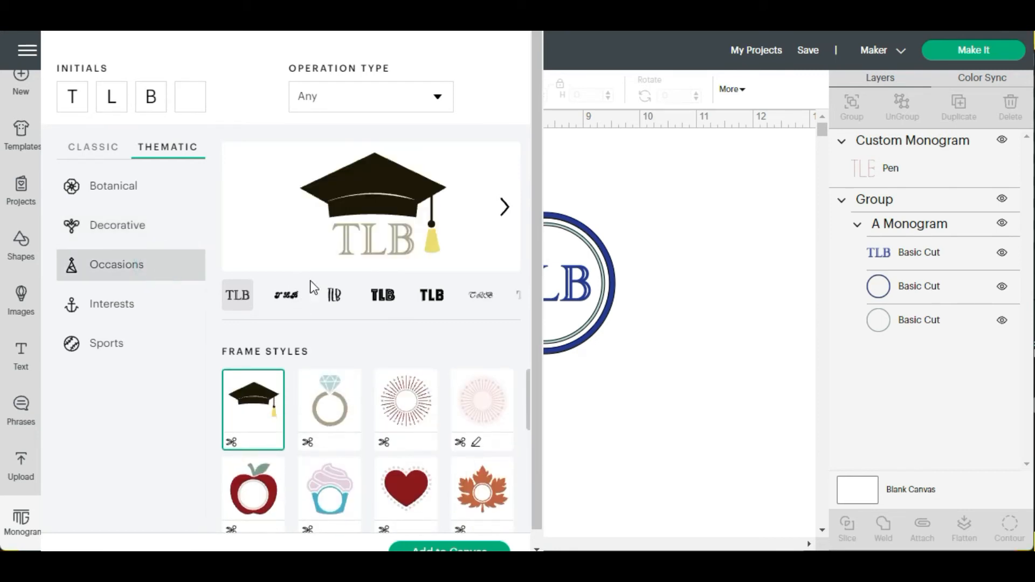
pyautogui.click(338, 394)
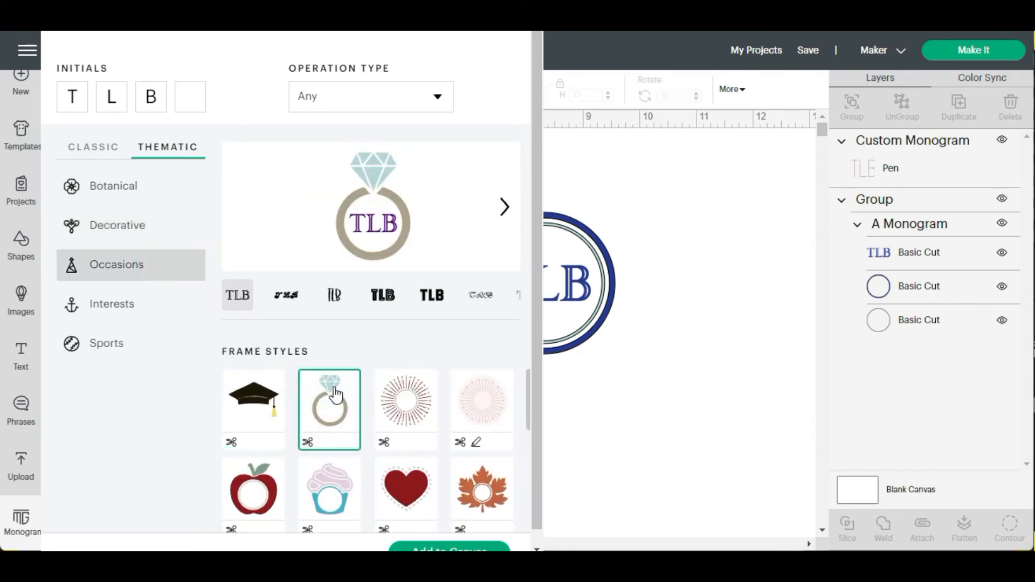
pyautogui.moveTo(529, 396); pyautogui.dragTo(530, 422)
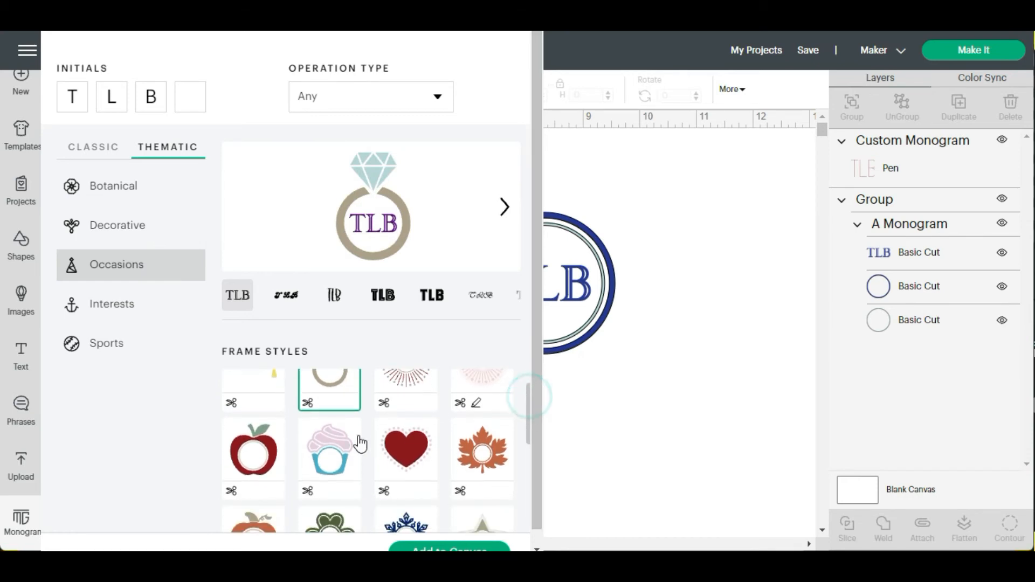
pyautogui.click(340, 438)
pyautogui.scroll(-1, 280, 452)
pyautogui.click(256, 452)
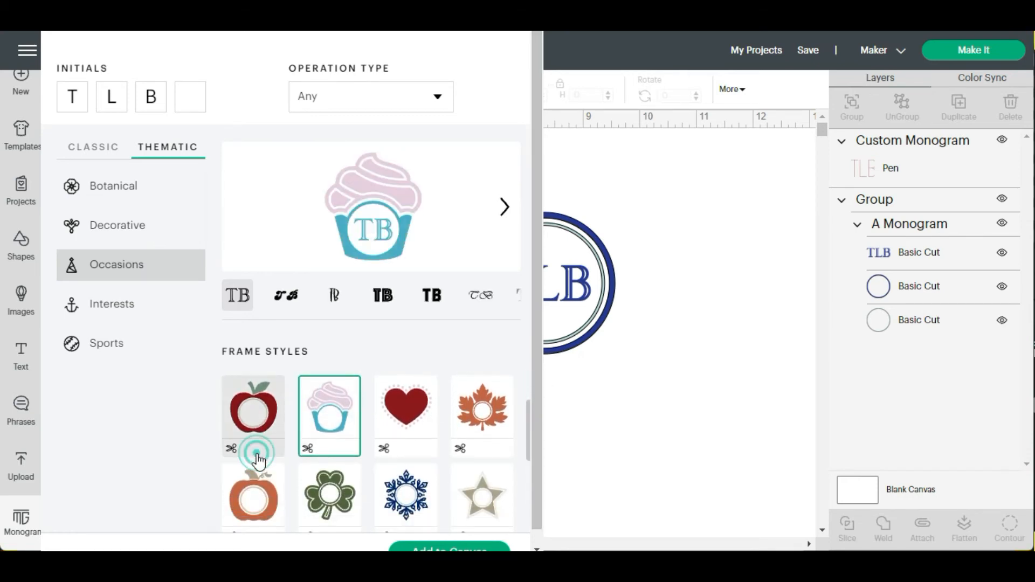
pyautogui.click(327, 511)
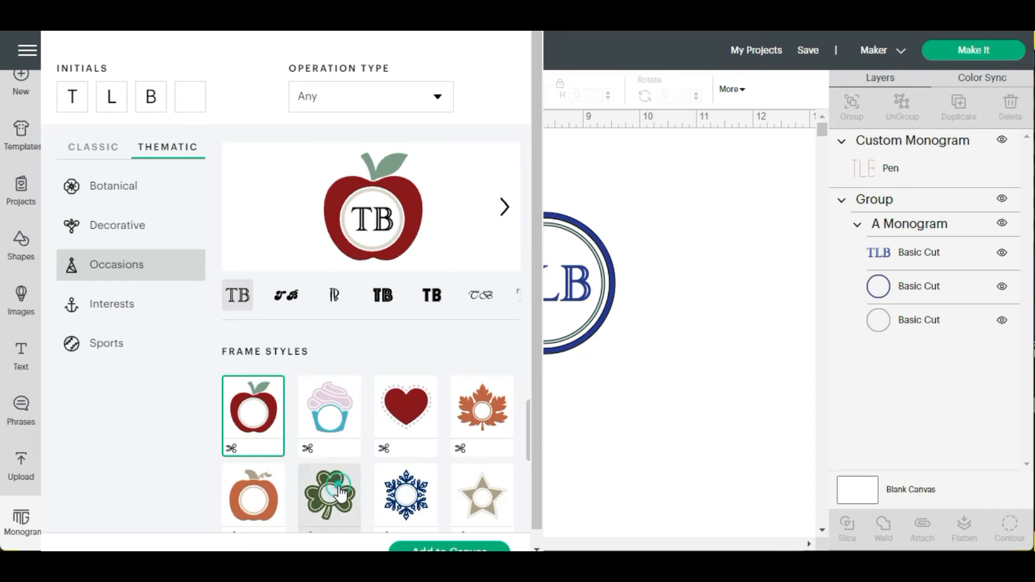
pyautogui.scroll(-1, 248, 471)
pyautogui.click(244, 462)
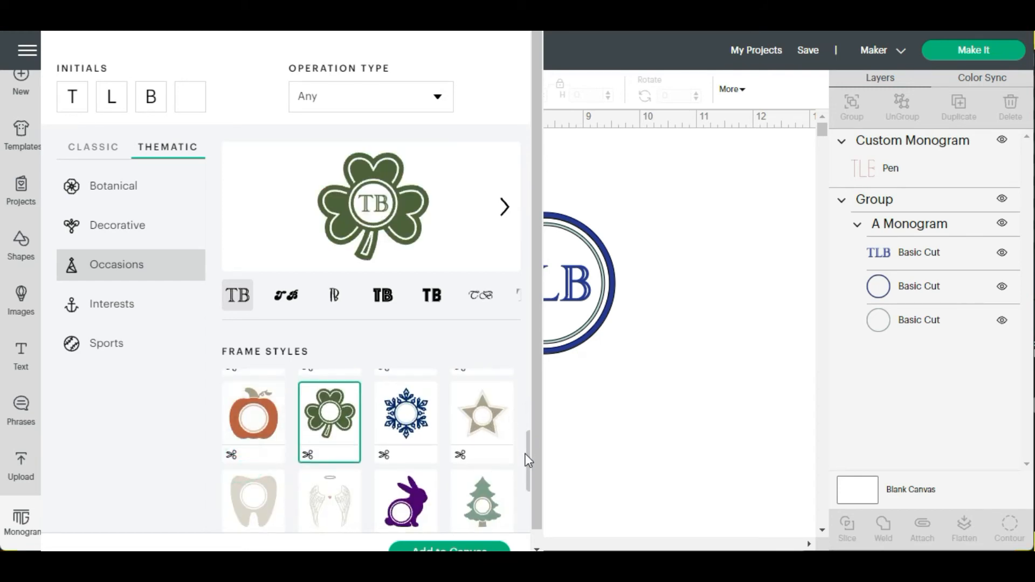
pyautogui.moveTo(530, 461)
pyautogui.mouseDown()
pyautogui.moveTo(533, 493)
pyautogui.moveTo(535, 455)
pyautogui.mouseUp()
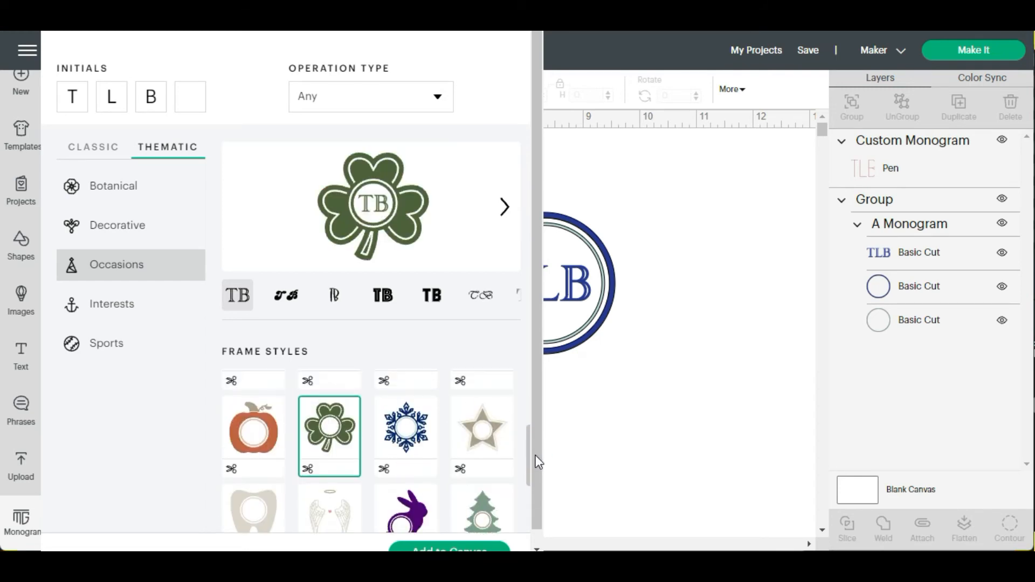
# - Try the narrow, heavy and bold block text styles on the shamrock monogram, ending with the thin script style
pyautogui.click(335, 296)
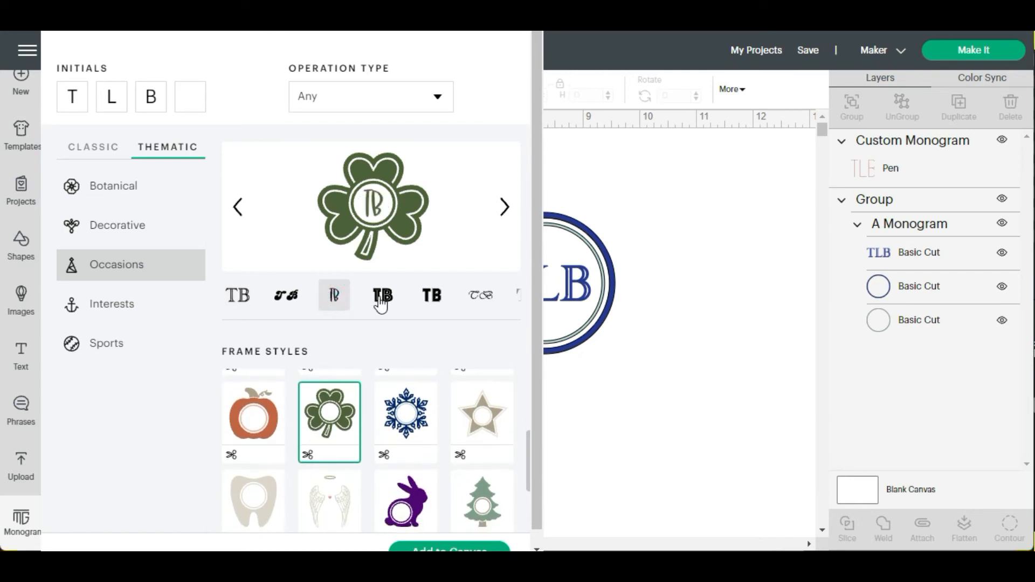
pyautogui.click(382, 301)
pyautogui.click(431, 300)
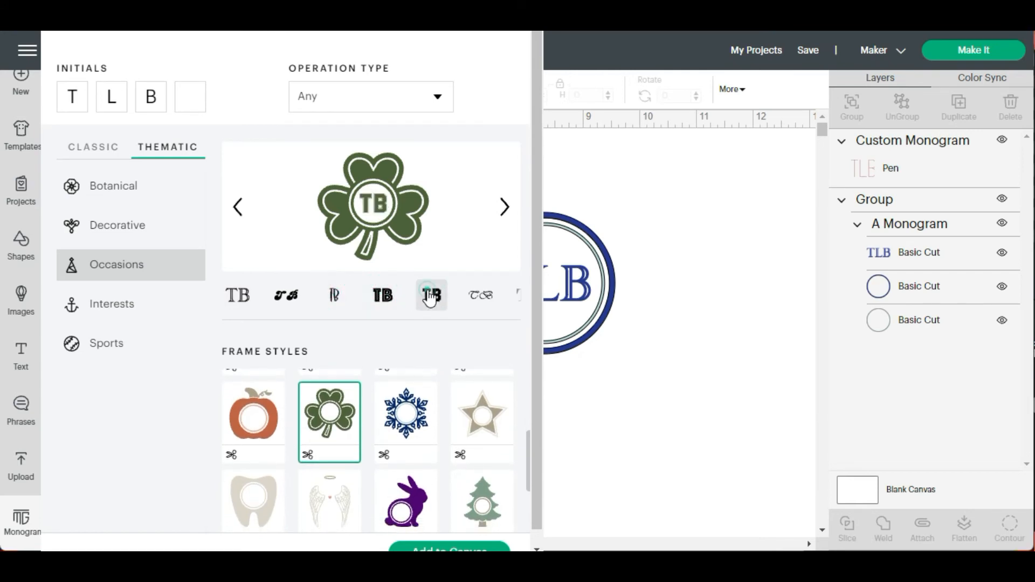
pyautogui.click(472, 297)
# - Try the flamingo and the heart thread-spool frames from the thematic Interests category
pyautogui.click(134, 308)
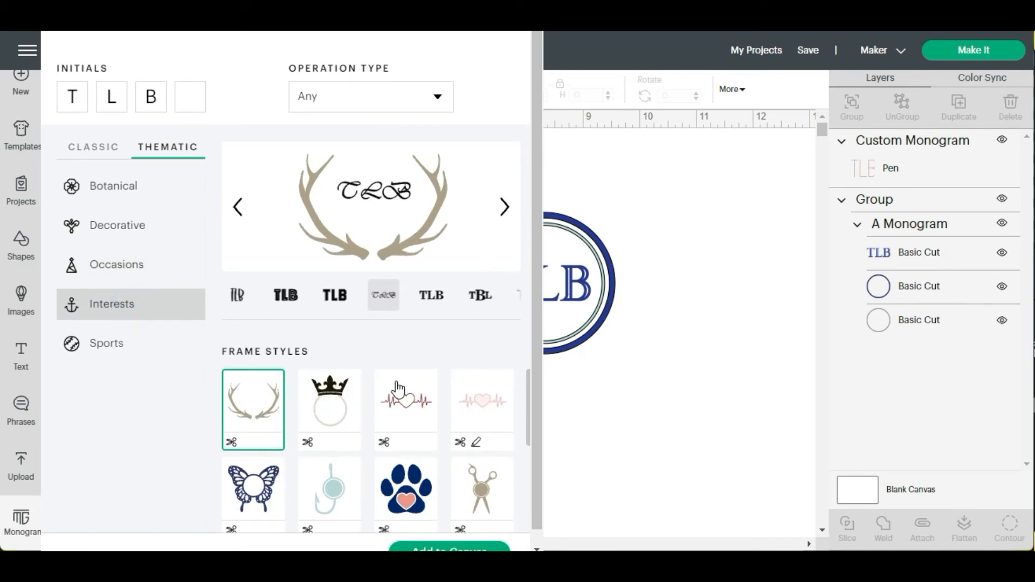
pyautogui.moveTo(529, 377); pyautogui.dragTo(536, 446)
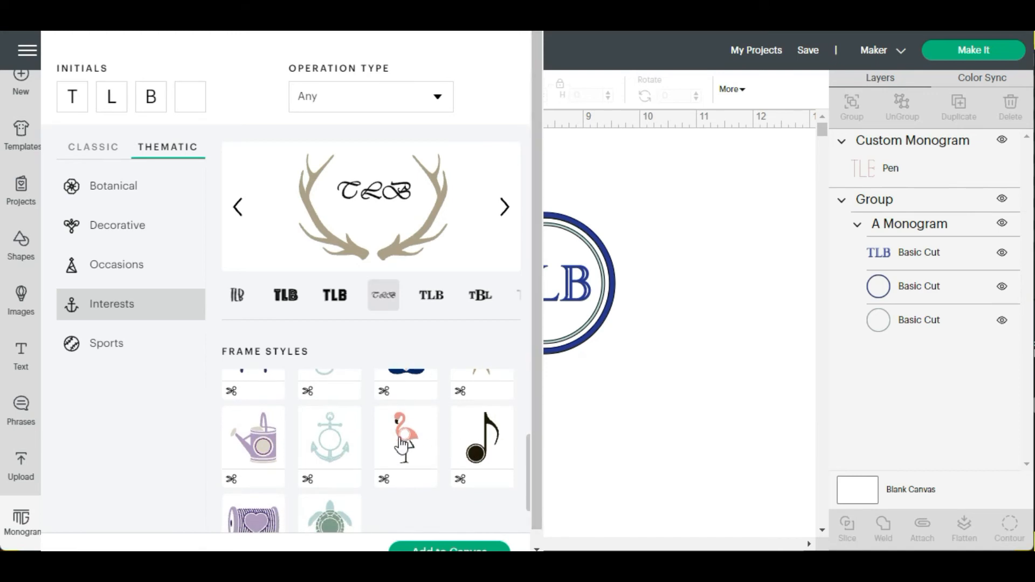
pyautogui.click(400, 439)
pyautogui.scroll(-1, 400, 439)
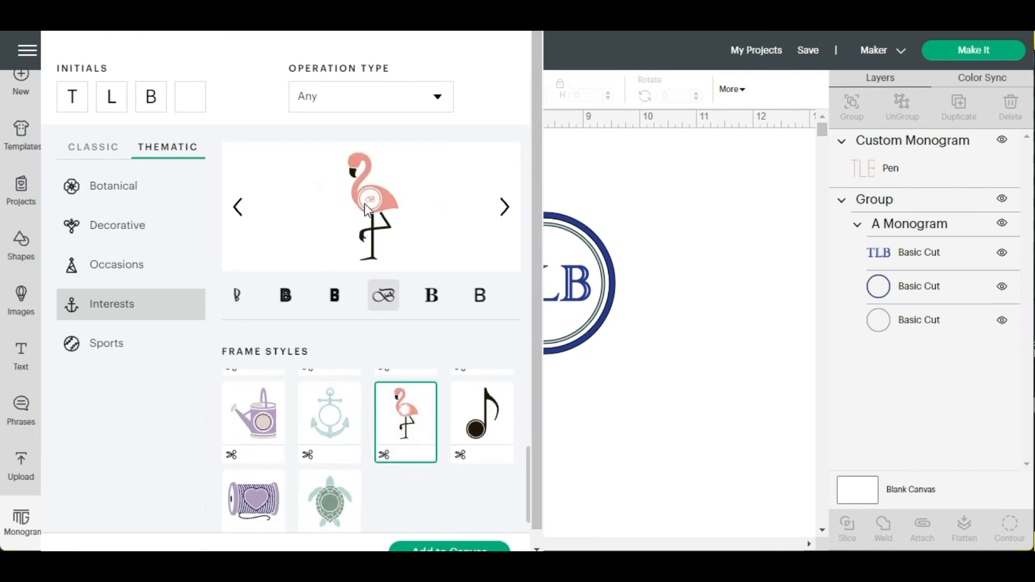
pyautogui.click(249, 497)
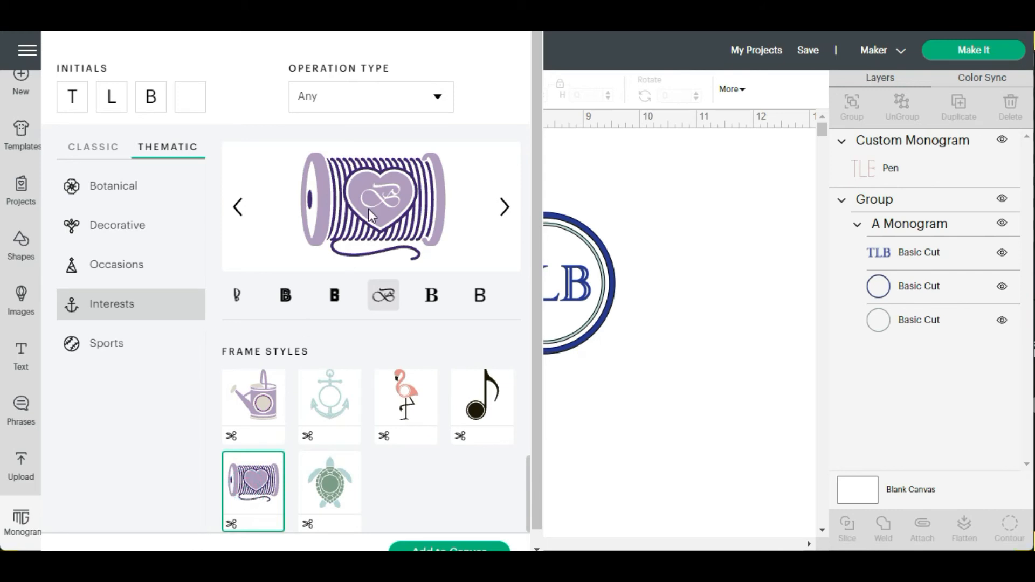
# - In the Sports category, try the basketball frame with bold block lettering, then choose the pale pink football frame for cutting and drawing
pyautogui.click(128, 348)
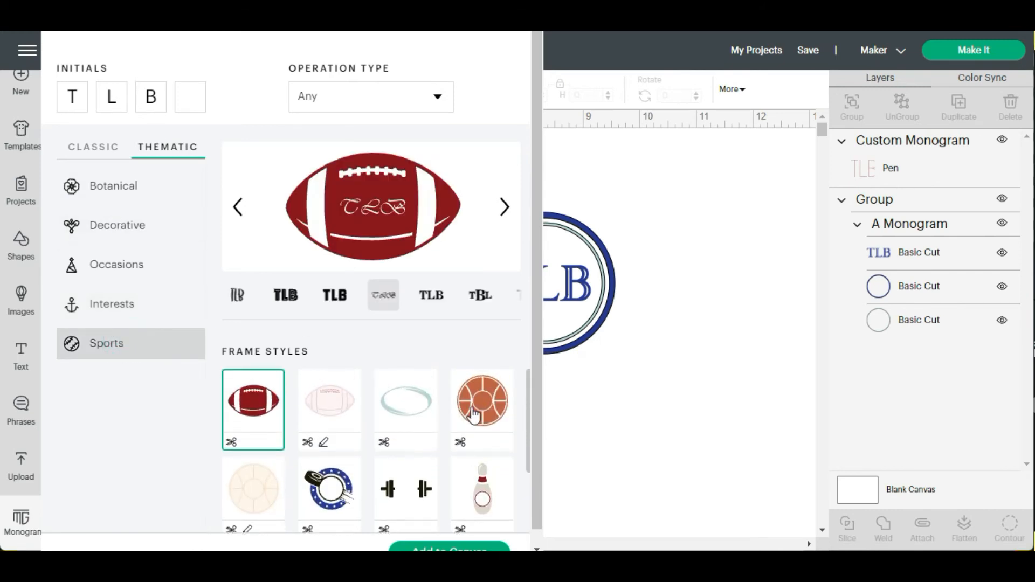
pyautogui.click(474, 415)
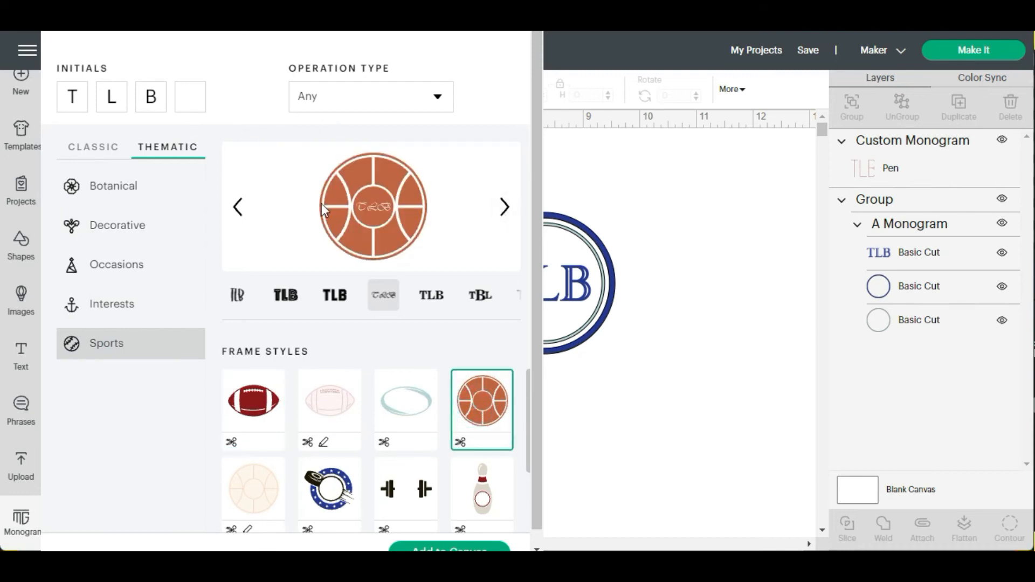
pyautogui.click(333, 298)
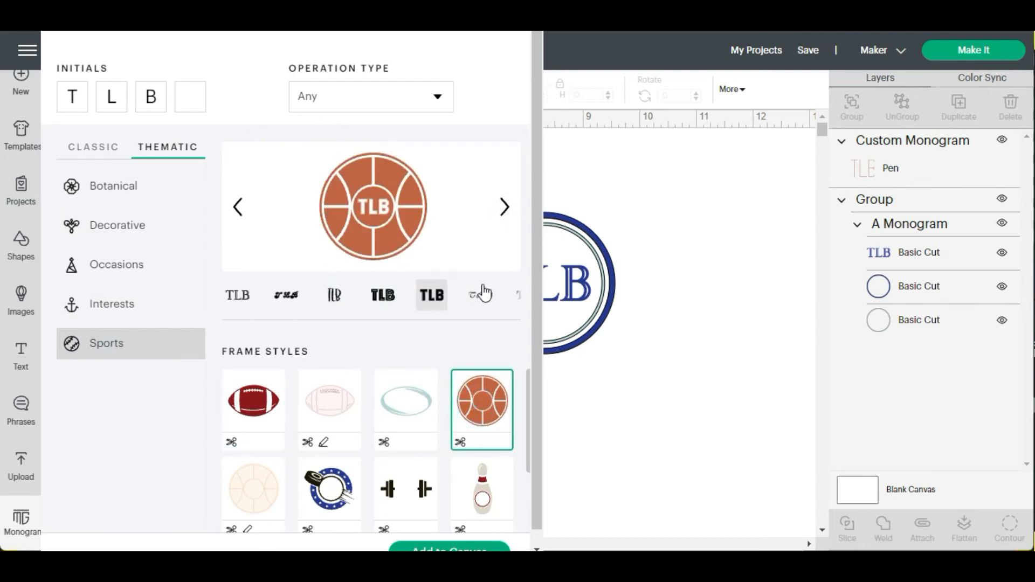
pyautogui.scroll(-1, 532, 400)
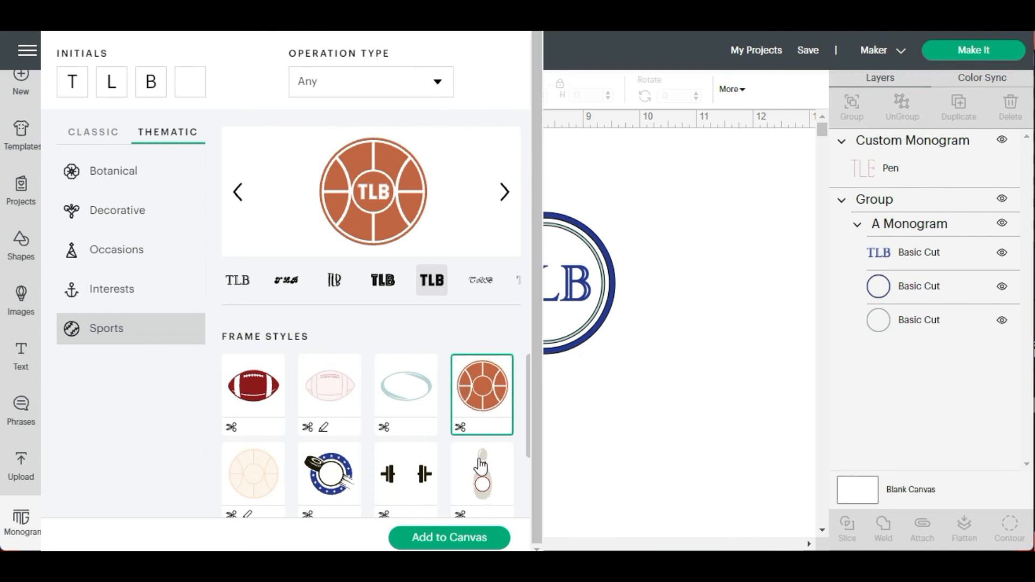
pyautogui.click(340, 404)
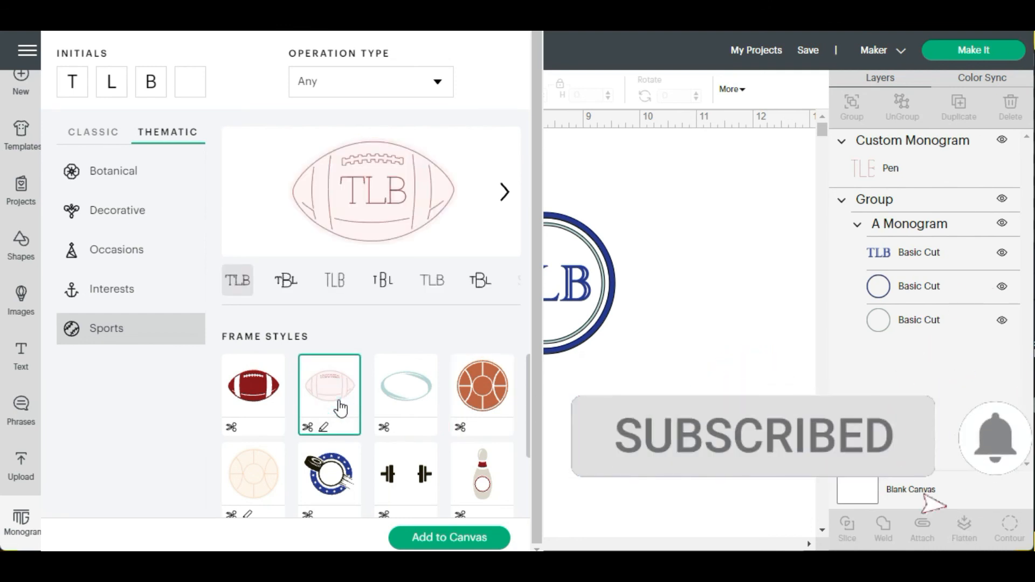